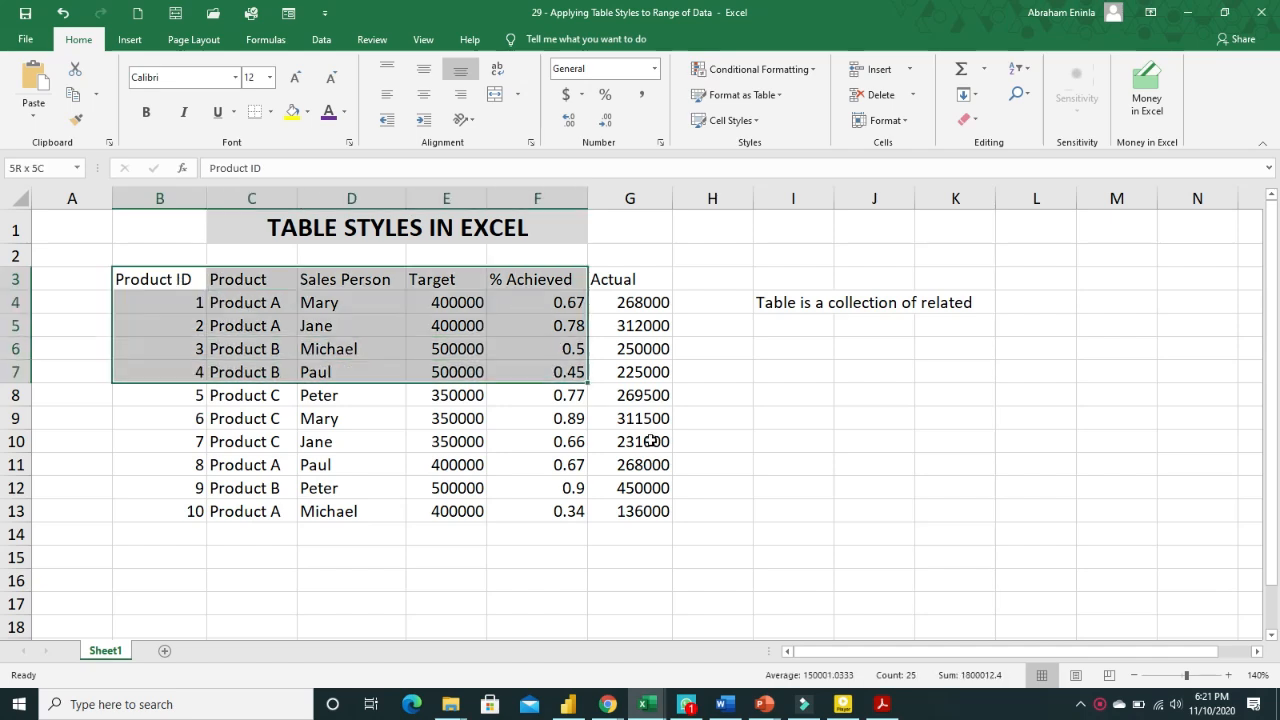
# Examine the column headings in B3:G3 and the product sales records beneath them
pyautogui.click(549, 388)
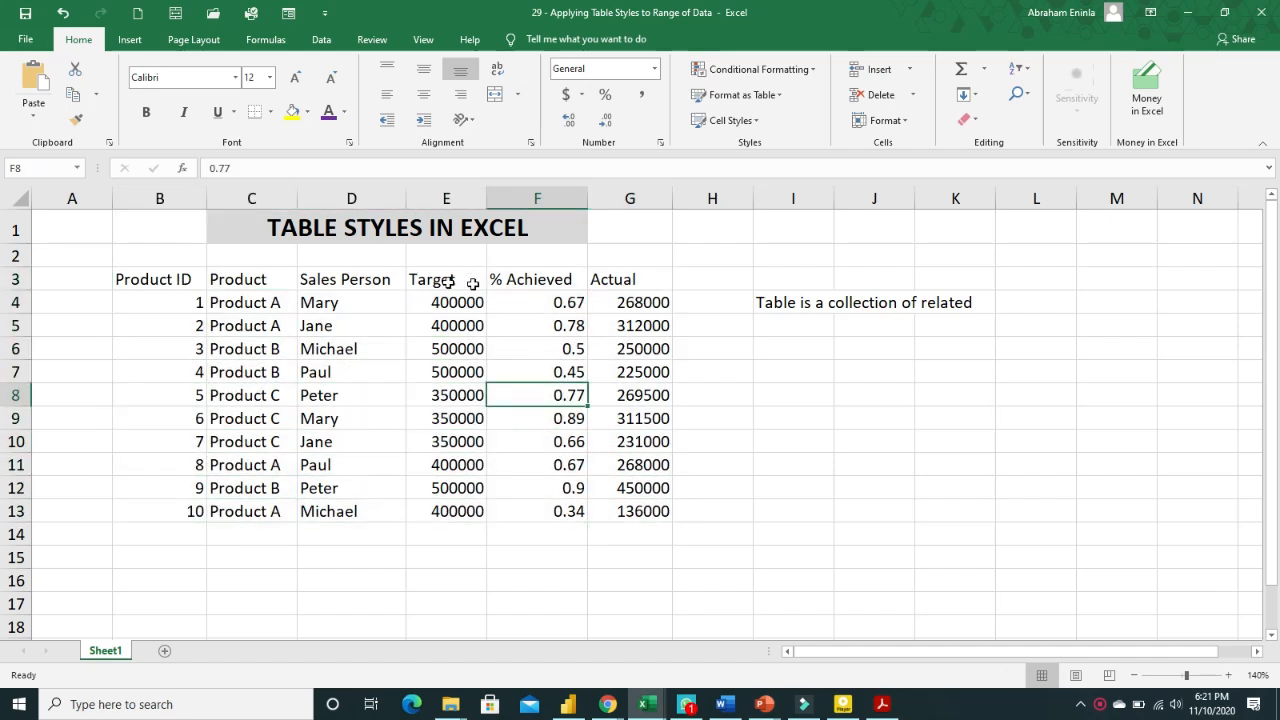
pyautogui.moveTo(178, 280); pyautogui.dragTo(640, 504)
pyautogui.click(613, 308)
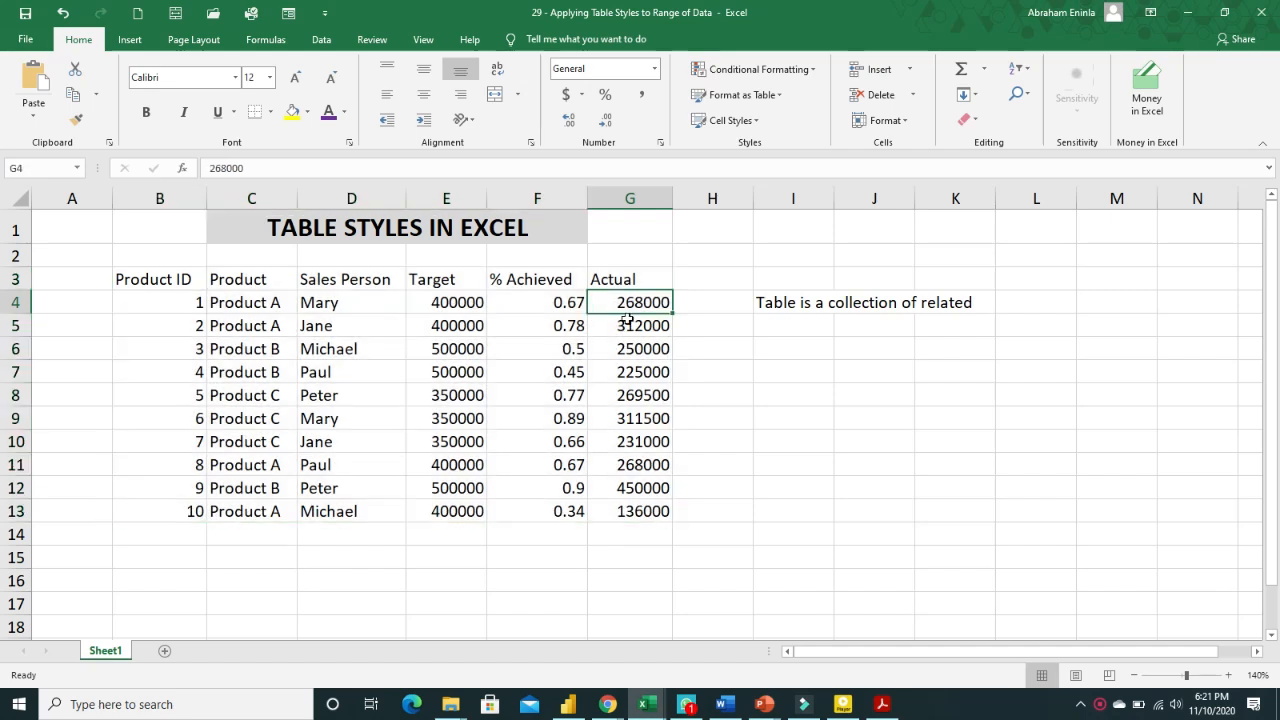
pyautogui.moveTo(177, 280); pyautogui.dragTo(624, 508)
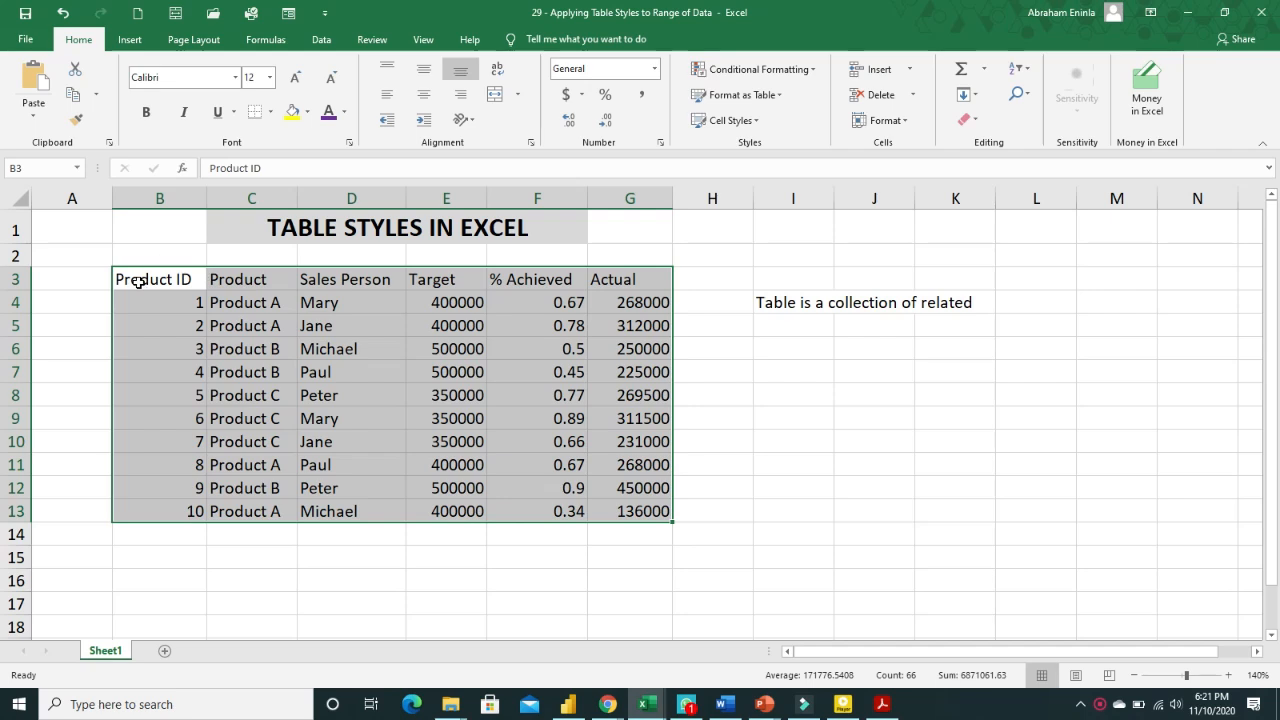
pyautogui.moveTo(138, 281); pyautogui.dragTo(630, 283)
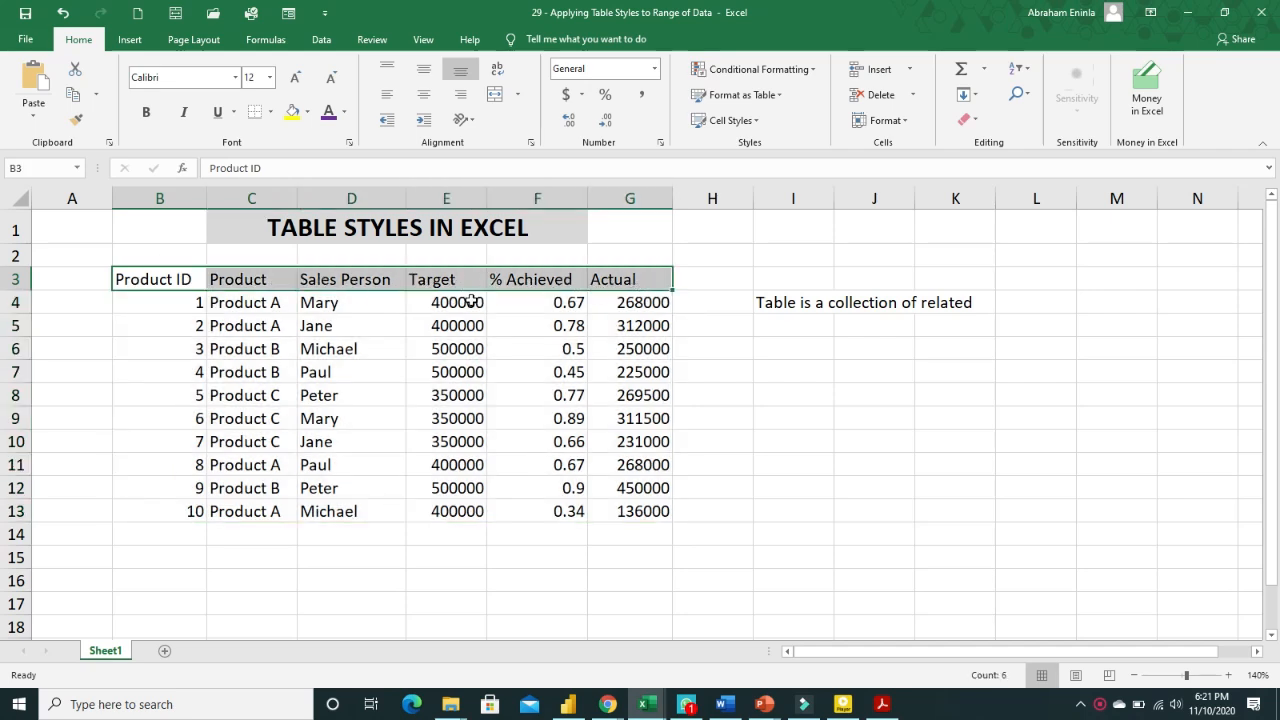
pyautogui.click(155, 303)
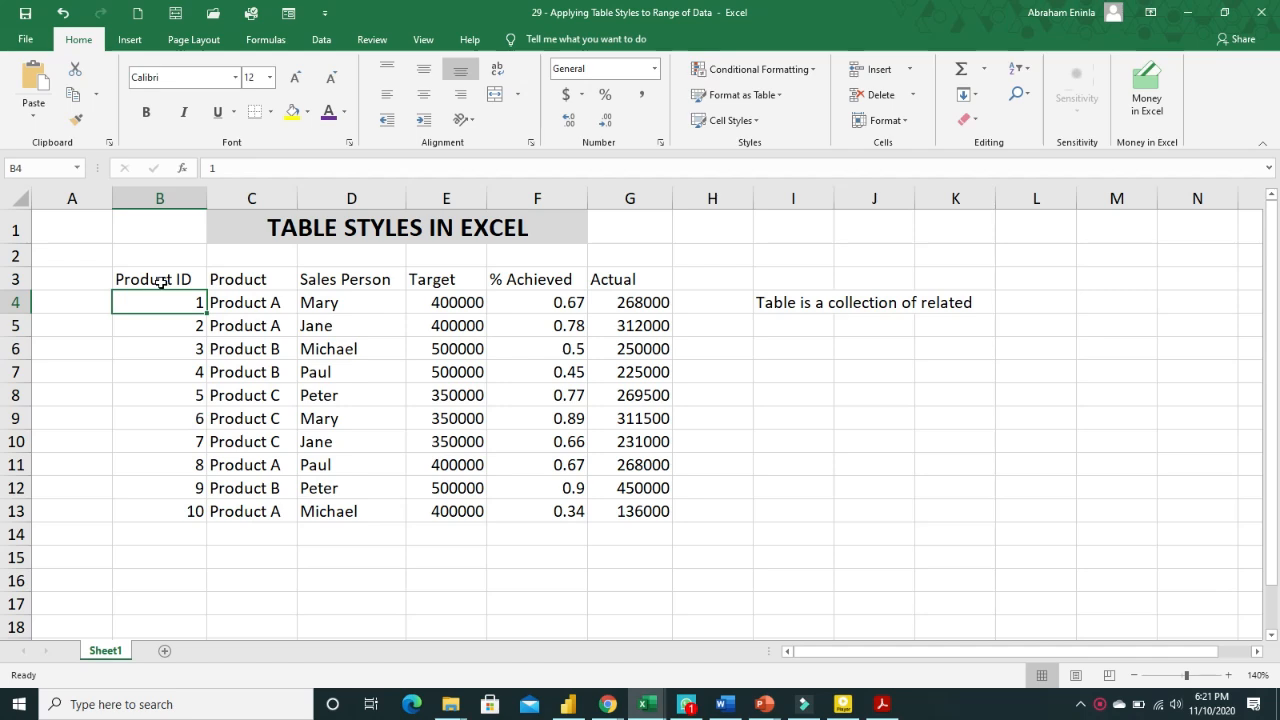
pyautogui.moveTo(160, 280); pyautogui.dragTo(615, 285)
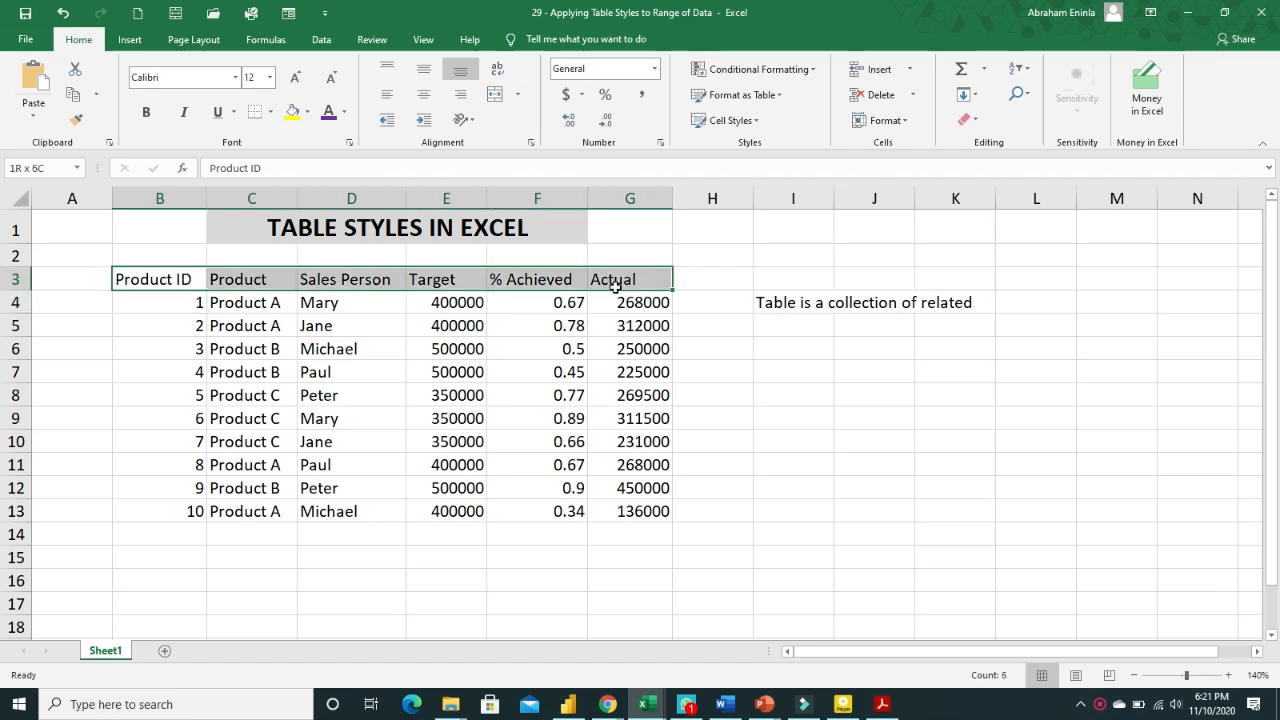
pyautogui.moveTo(615, 341); pyautogui.dragTo(603, 500)
pyautogui.click(285, 412)
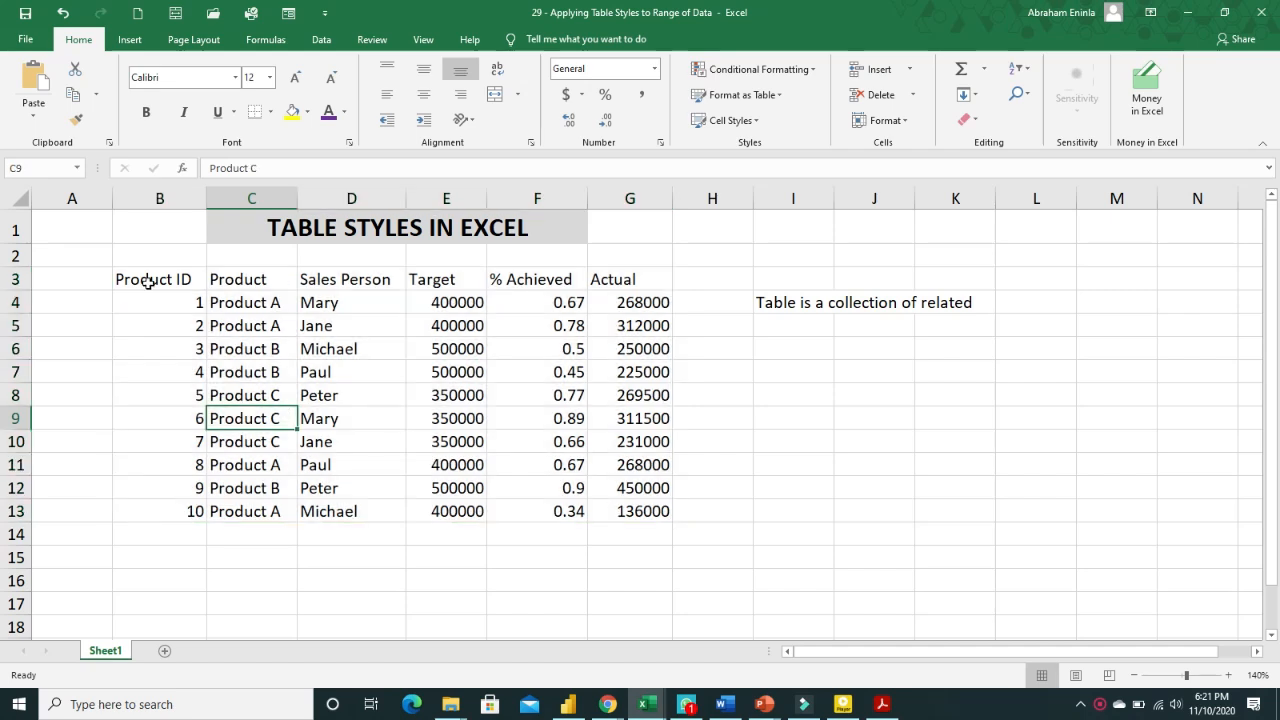
pyautogui.moveTo(147, 283); pyautogui.dragTo(641, 285)
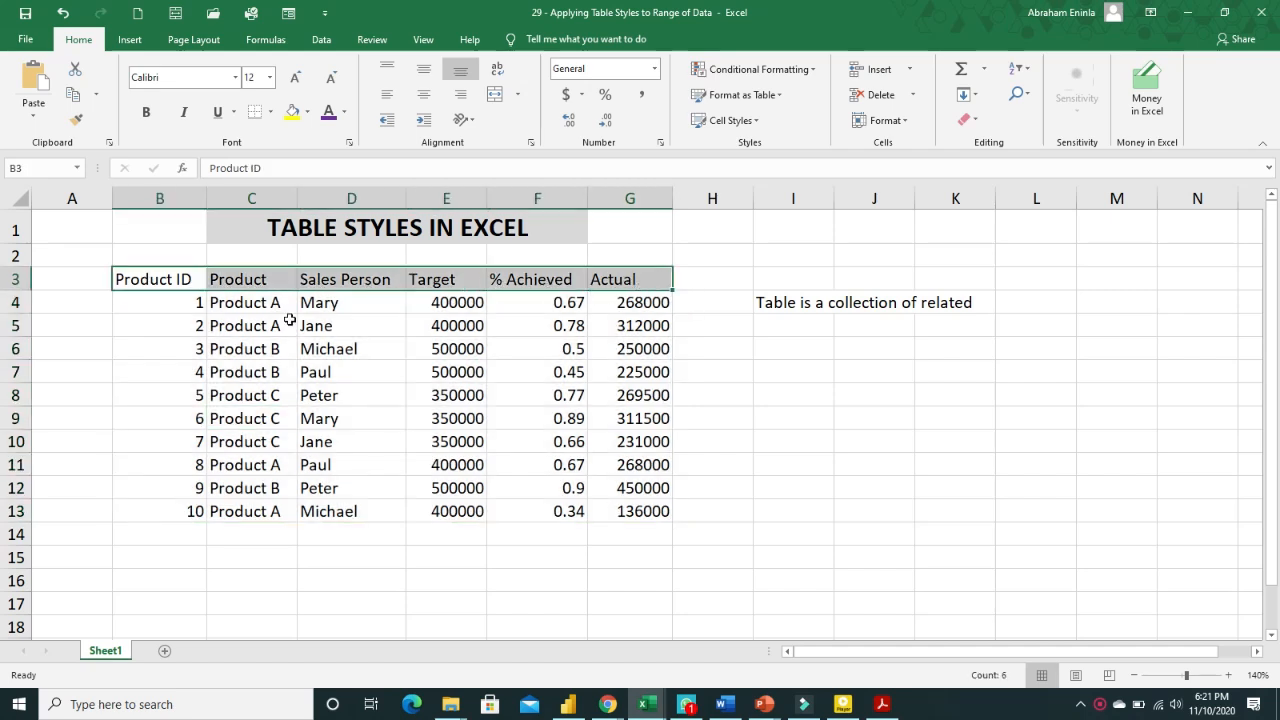
pyautogui.click(278, 302)
pyautogui.click(184, 303)
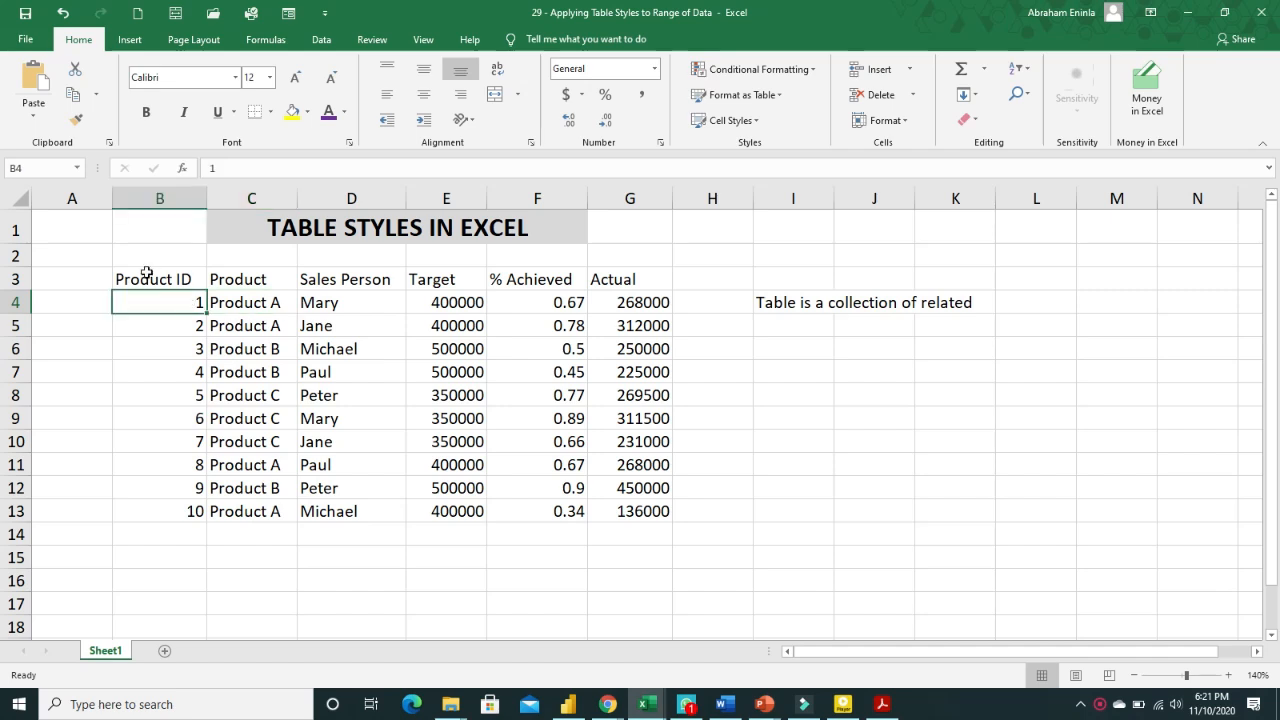
pyautogui.click(150, 275)
pyautogui.moveTo(205, 283); pyautogui.dragTo(625, 280)
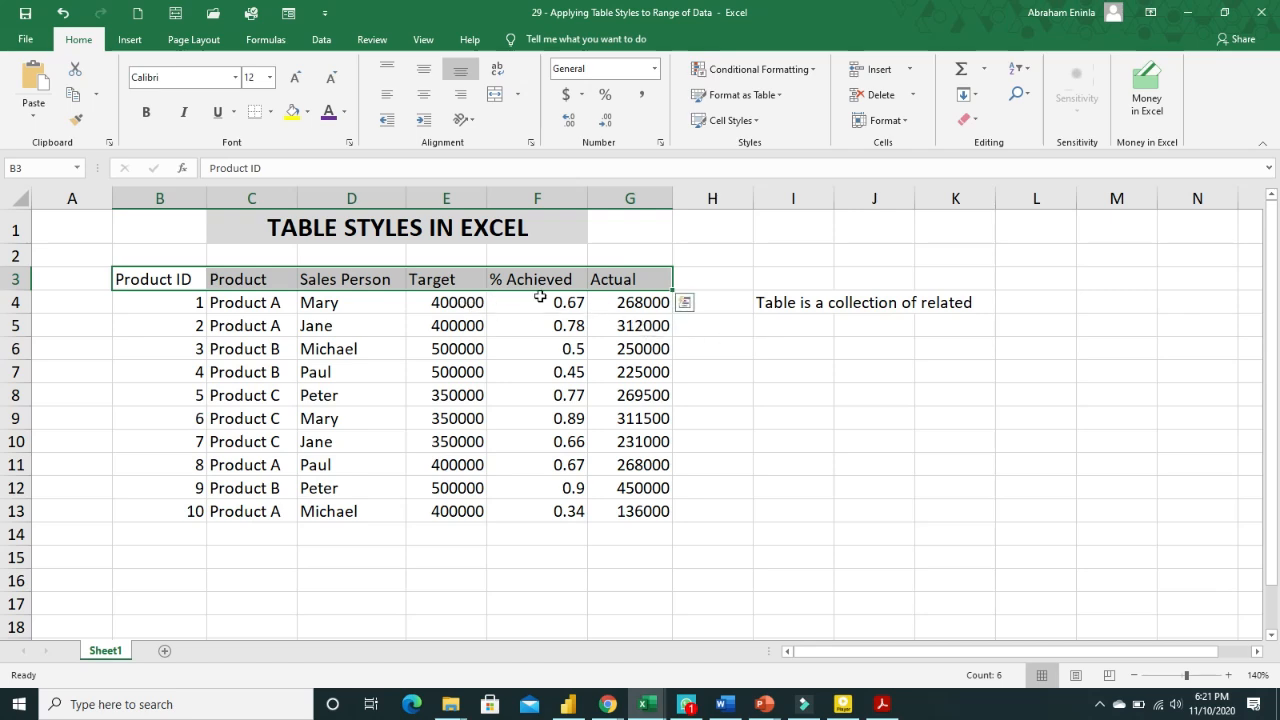
pyautogui.click(728, 304)
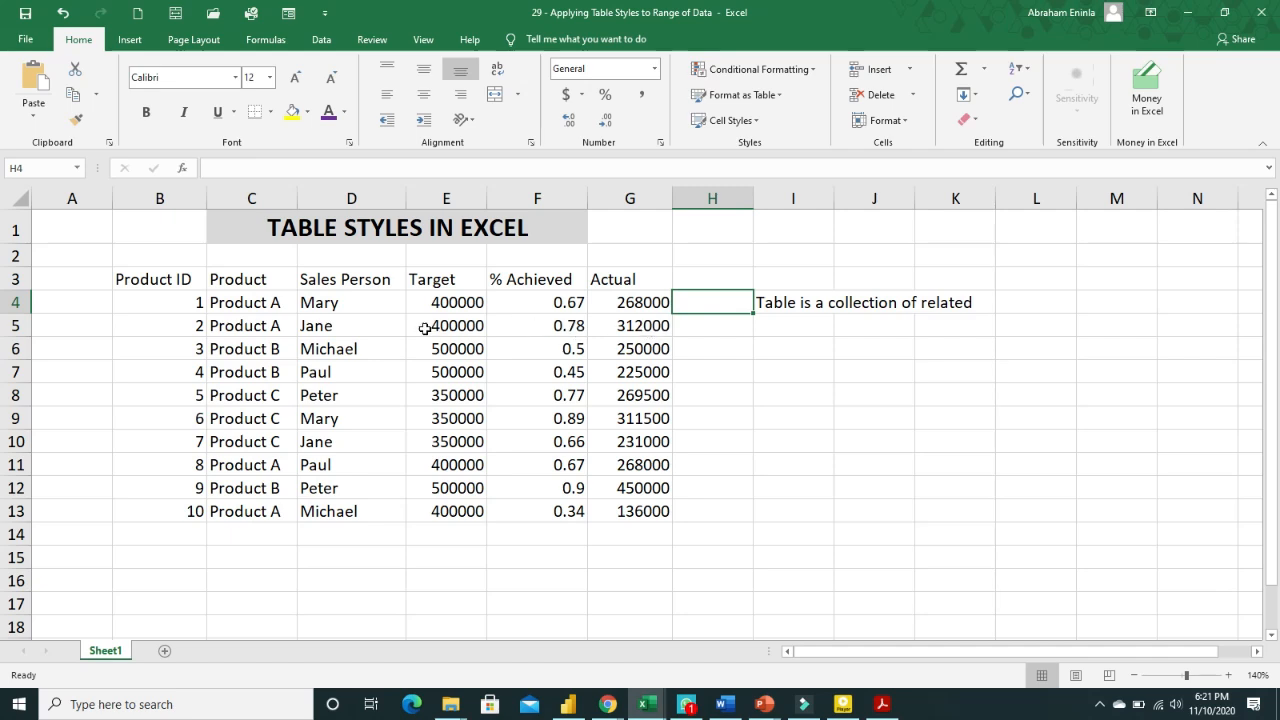
# Compare the headings in row 3 with individual Target and Actual entries and the data range as a whole
pyautogui.click(627, 349)
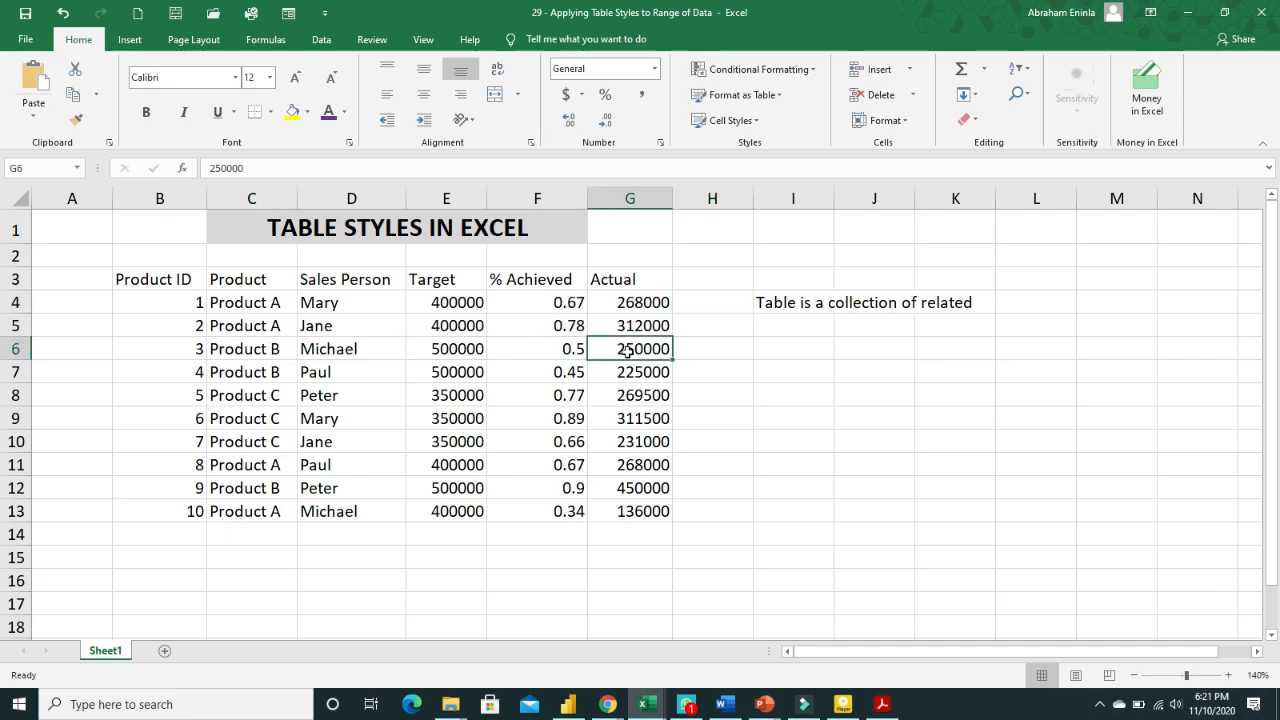
pyautogui.moveTo(162, 280); pyautogui.dragTo(594, 281)
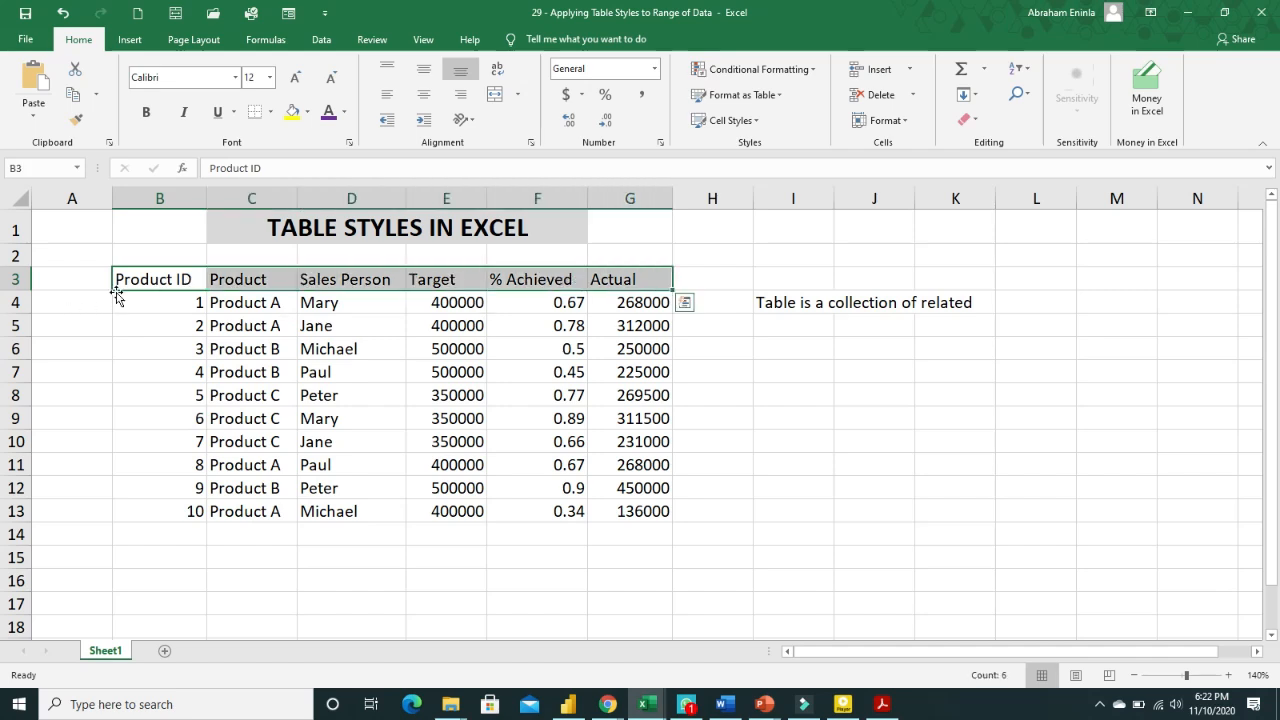
pyautogui.moveTo(148, 280); pyautogui.dragTo(608, 278)
pyautogui.click(636, 310)
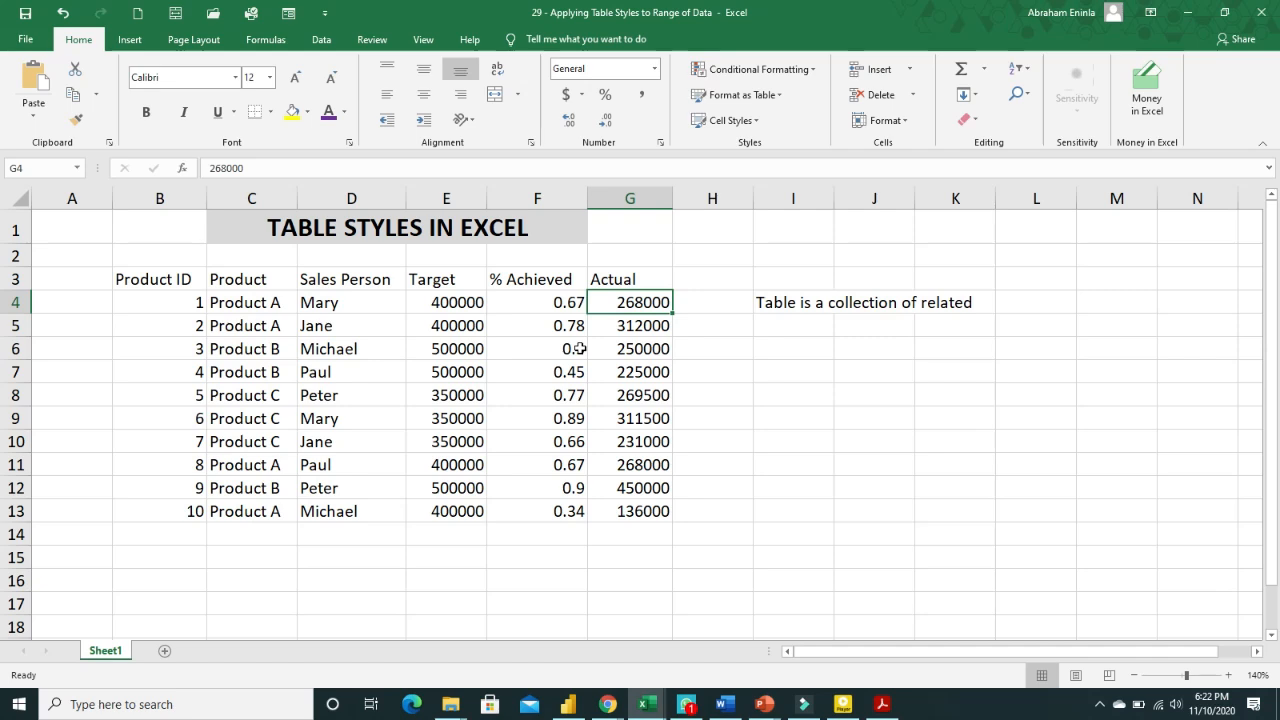
pyautogui.click(449, 348)
pyautogui.click(643, 345)
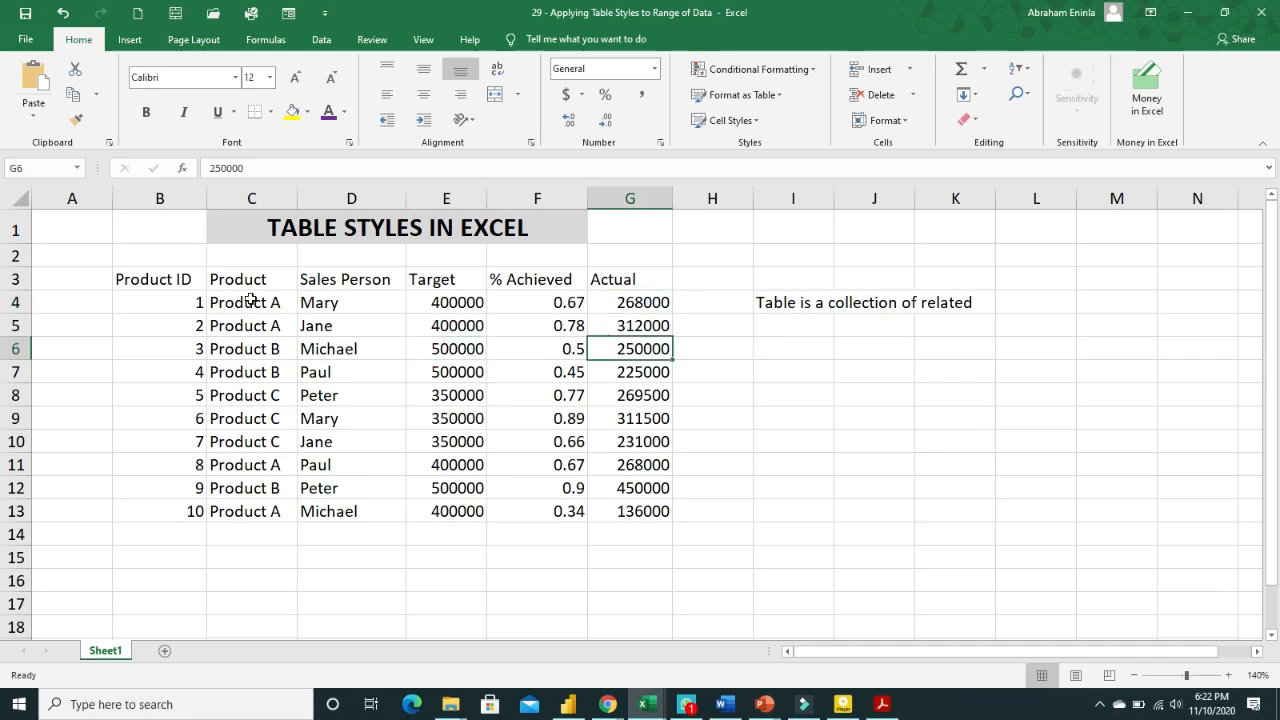
pyautogui.moveTo(143, 280); pyautogui.dragTo(651, 503)
pyautogui.click(348, 318)
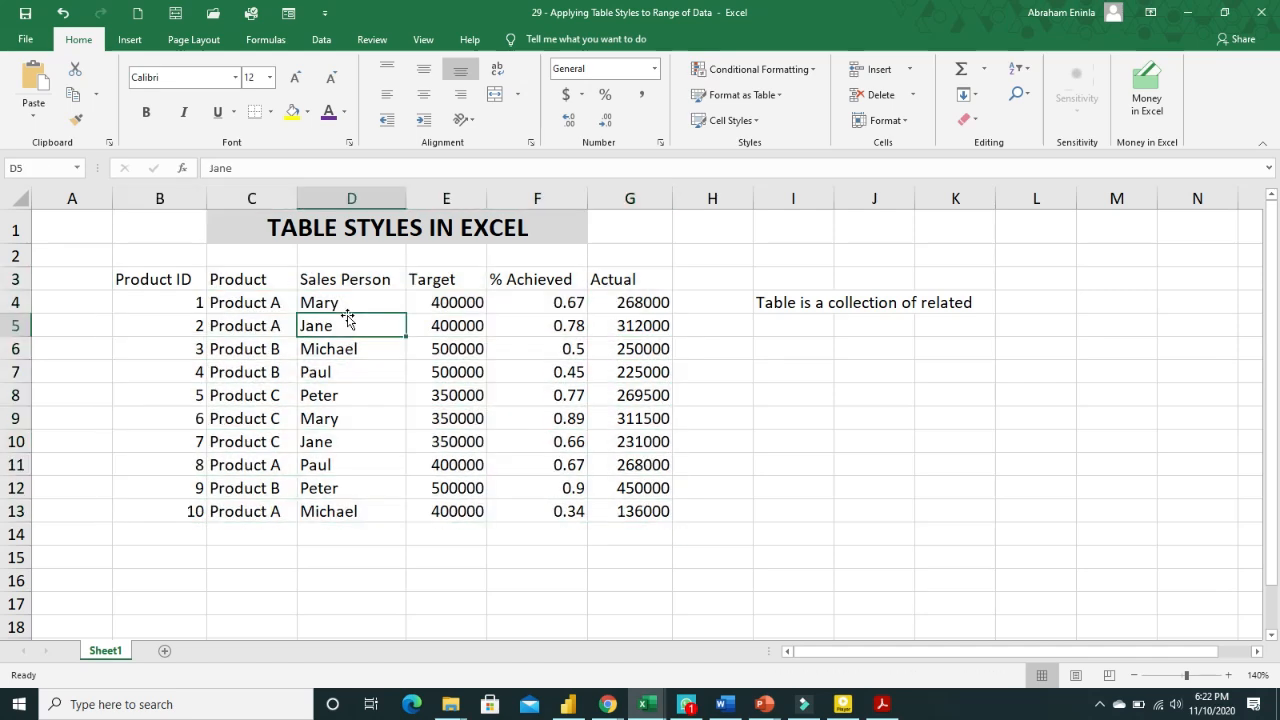
pyautogui.moveTo(145, 279); pyautogui.dragTo(603, 280)
pyautogui.moveTo(160, 279); pyautogui.dragTo(592, 518)
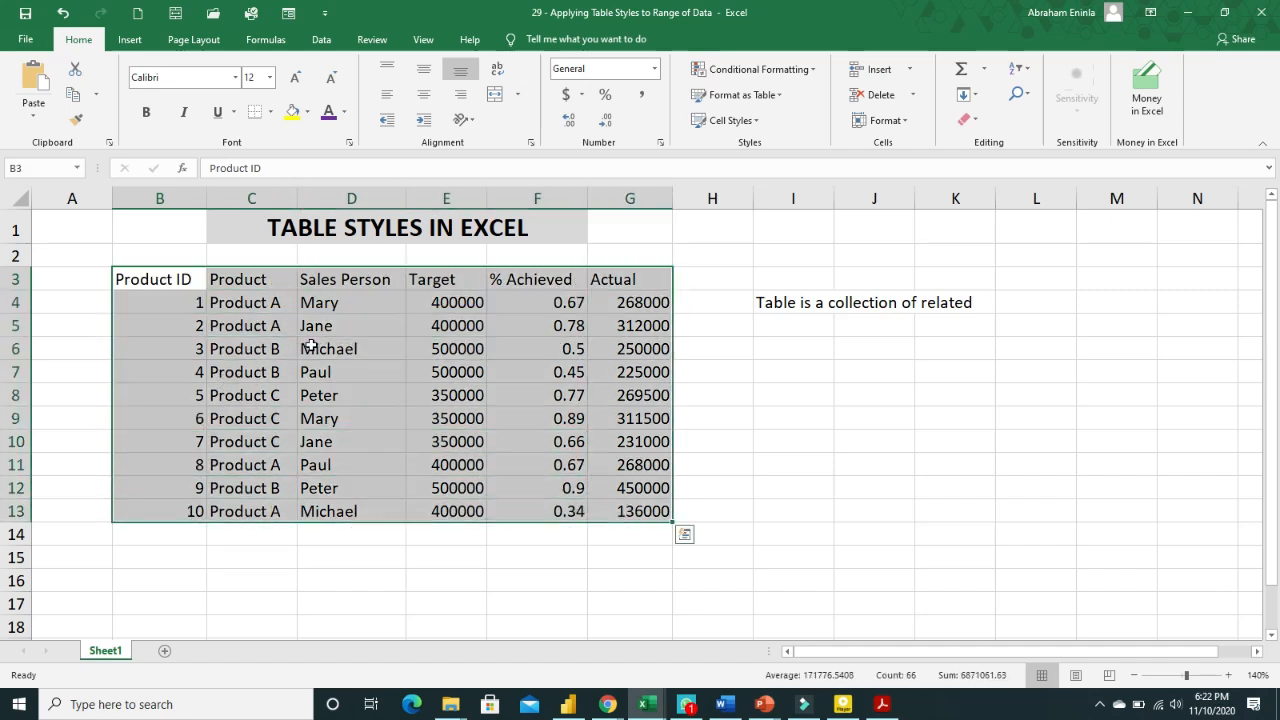
pyautogui.click(190, 284)
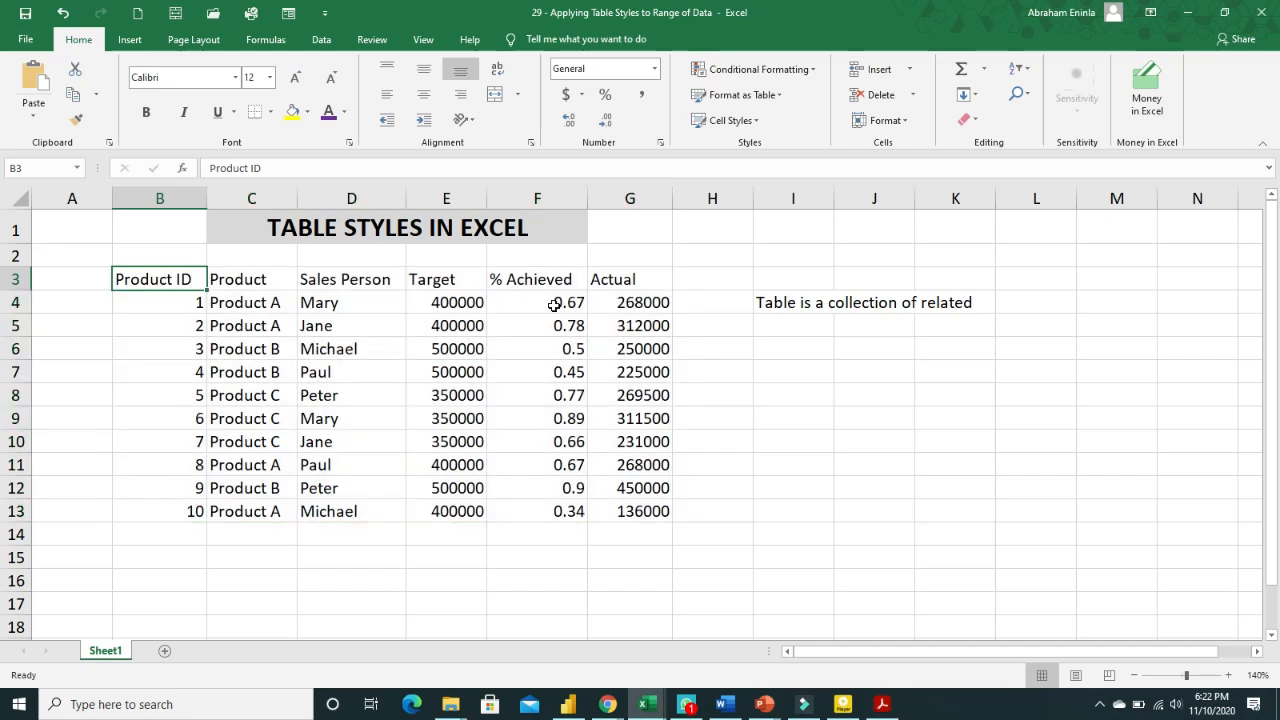
# Check the full extent of the data range B3:G13 and the empty rows below it
pyautogui.moveTo(177, 278); pyautogui.dragTo(645, 511)
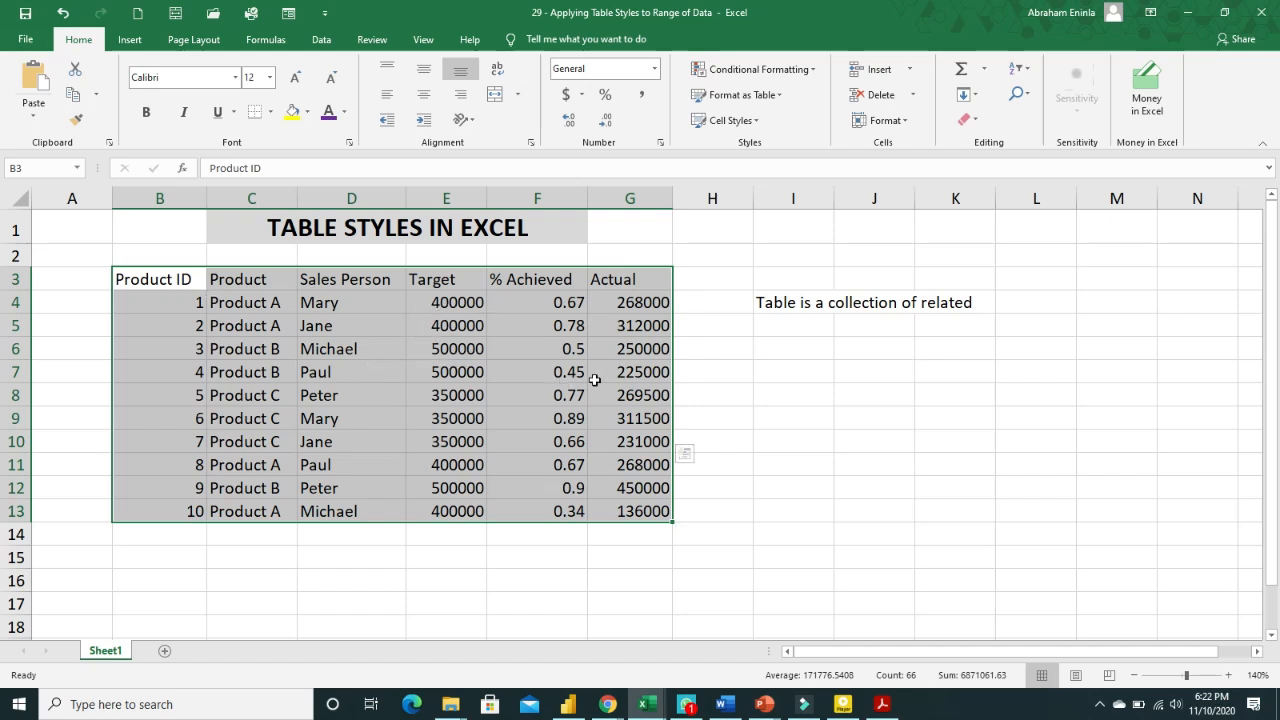
pyautogui.scroll(-3, 594, 380)
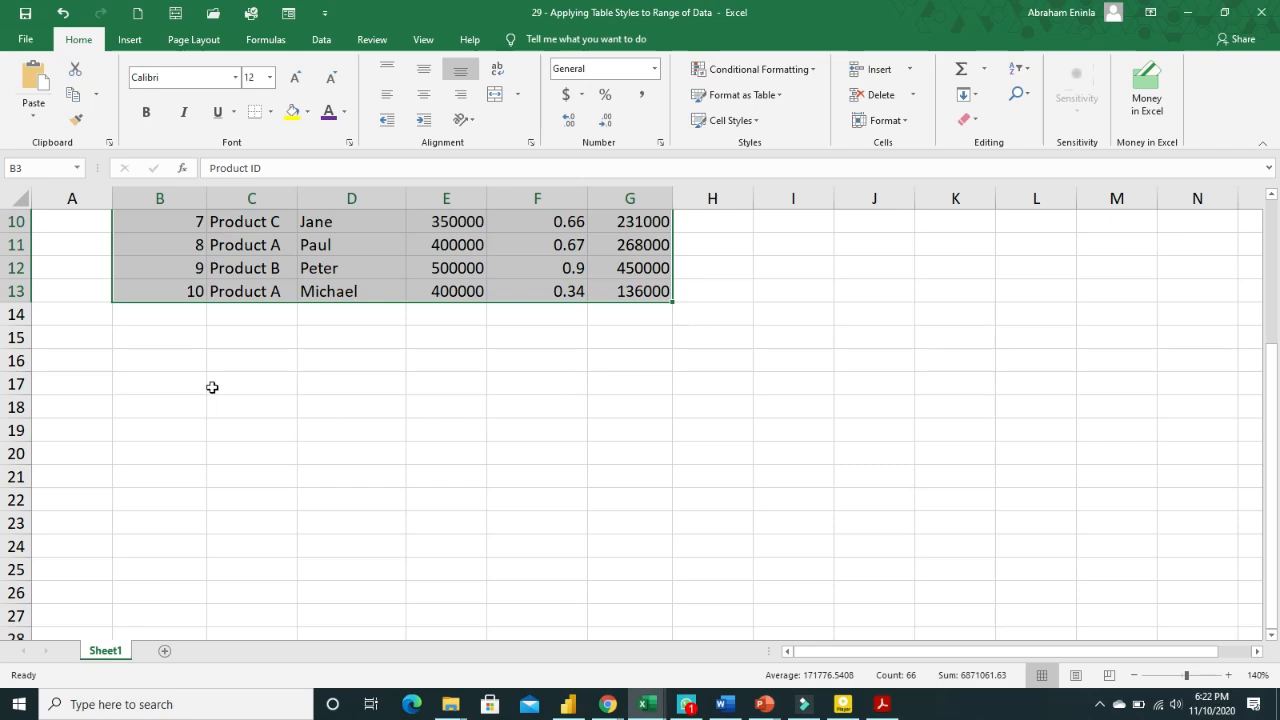
pyautogui.click(167, 361)
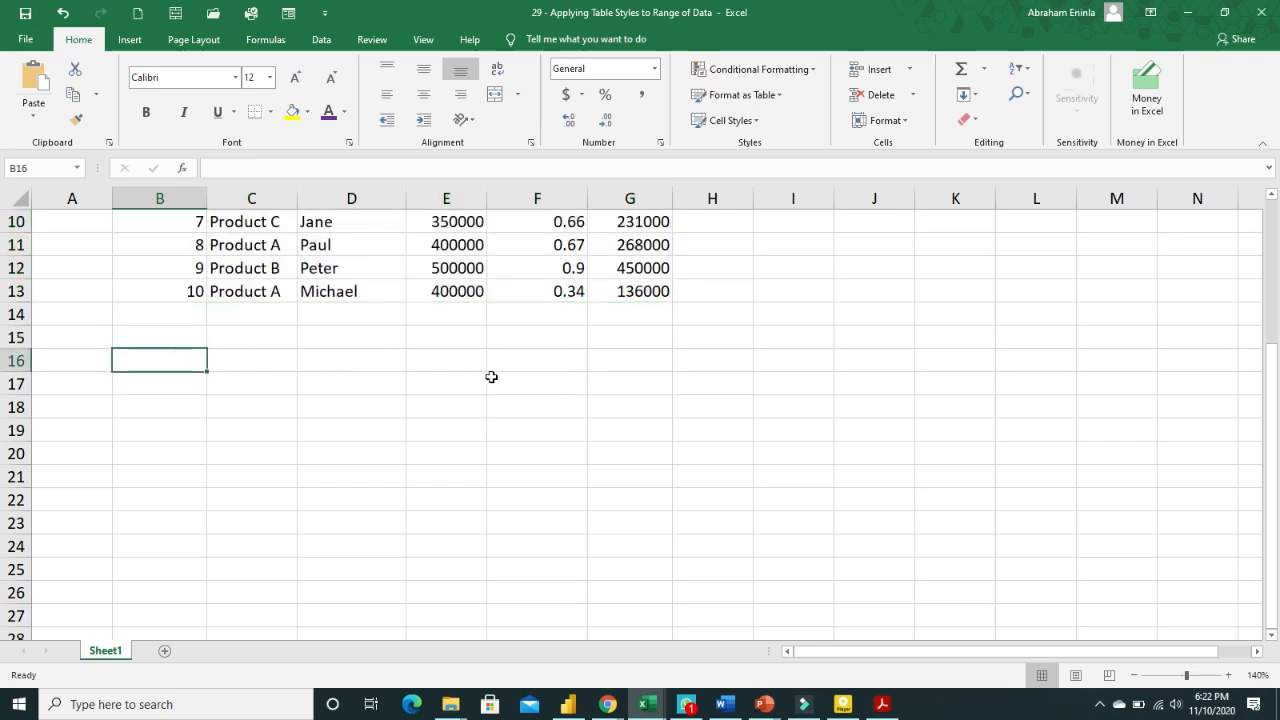
pyautogui.scroll(3, 491, 374)
pyautogui.moveTo(155, 280); pyautogui.dragTo(609, 514)
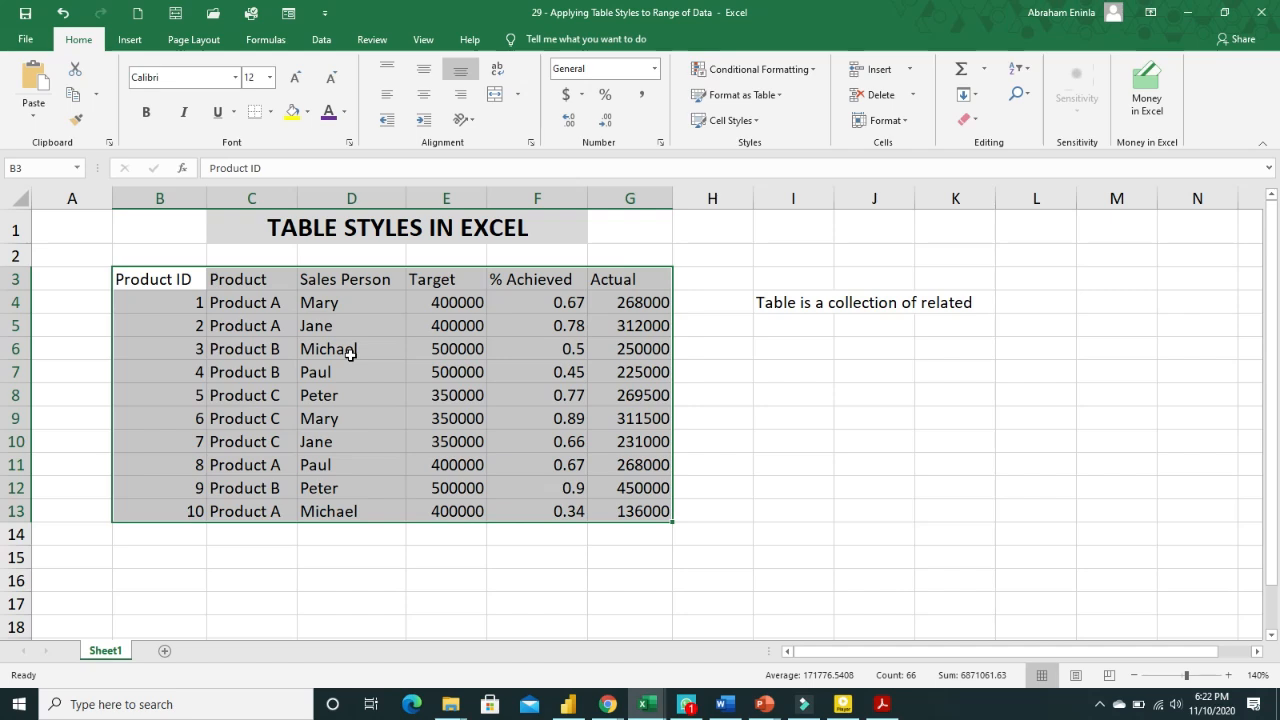
pyautogui.click(541, 318)
pyautogui.moveTo(168, 286); pyautogui.dragTo(634, 507)
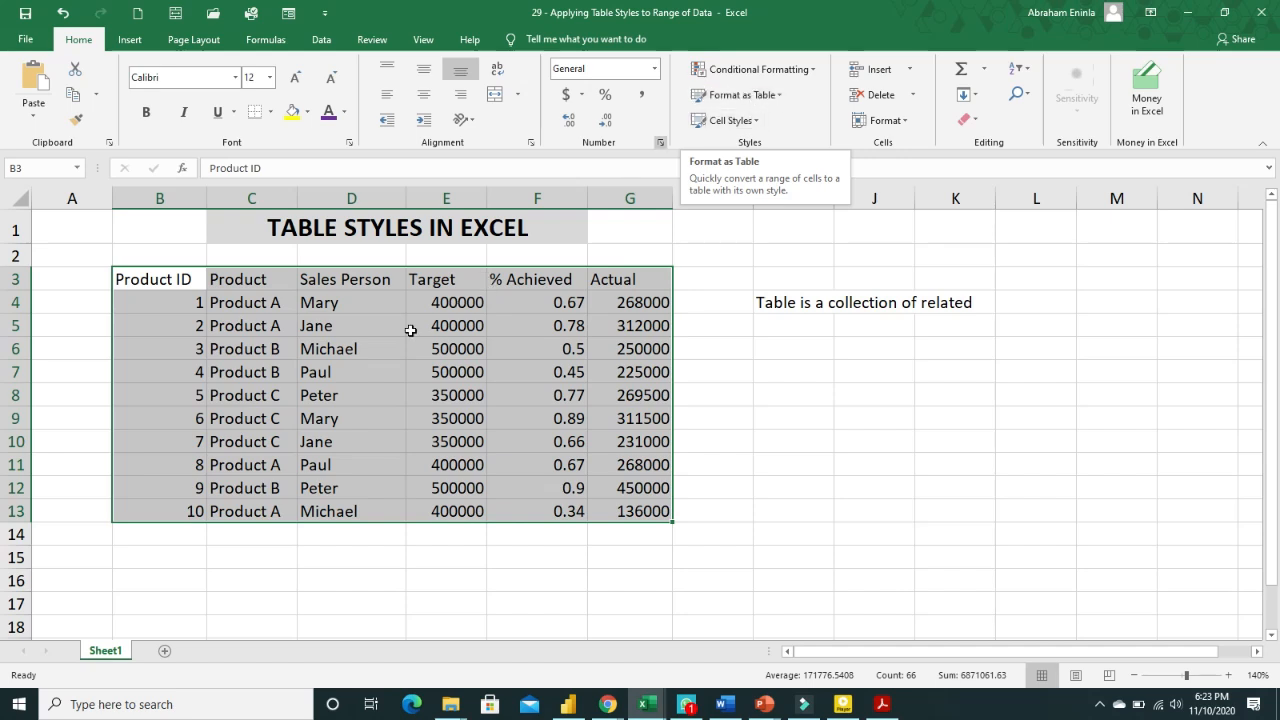
pyautogui.click(289, 322)
# Format B3:G13 as a table with headers, using the first green style in the Medium group, and save the workbook
pyautogui.moveTo(160, 279); pyautogui.dragTo(648, 511)
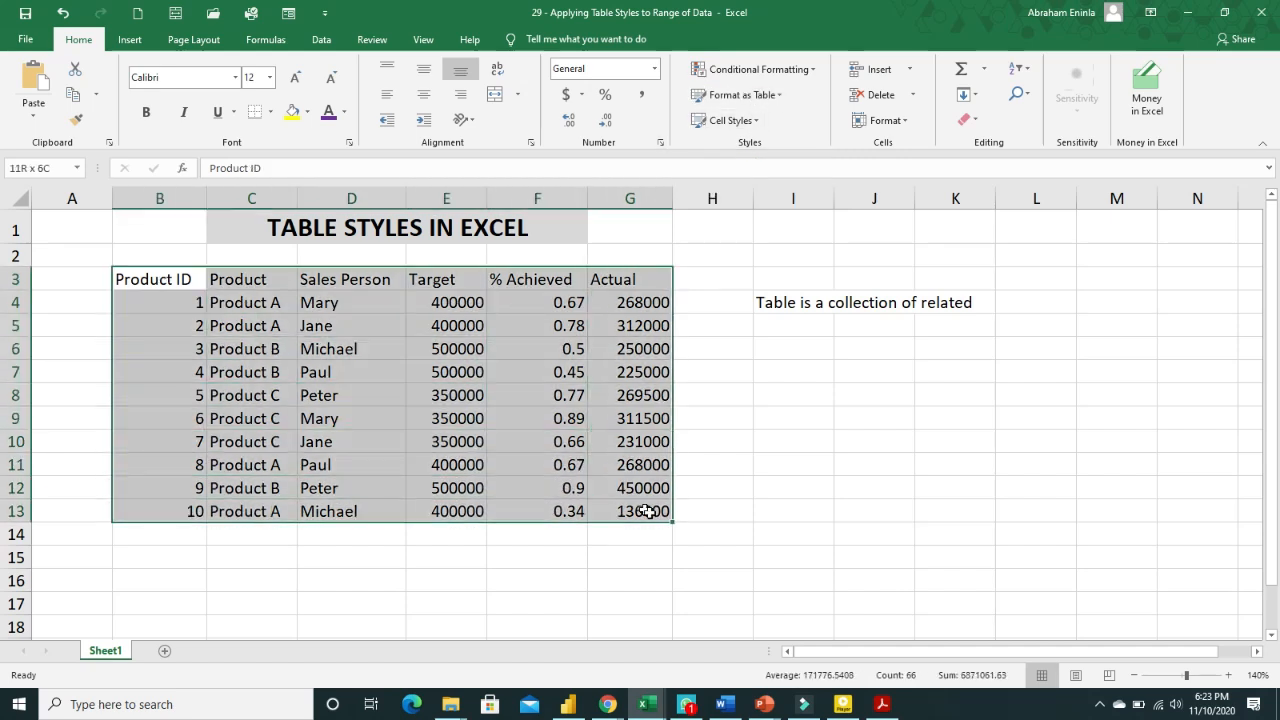
pyautogui.click(773, 96)
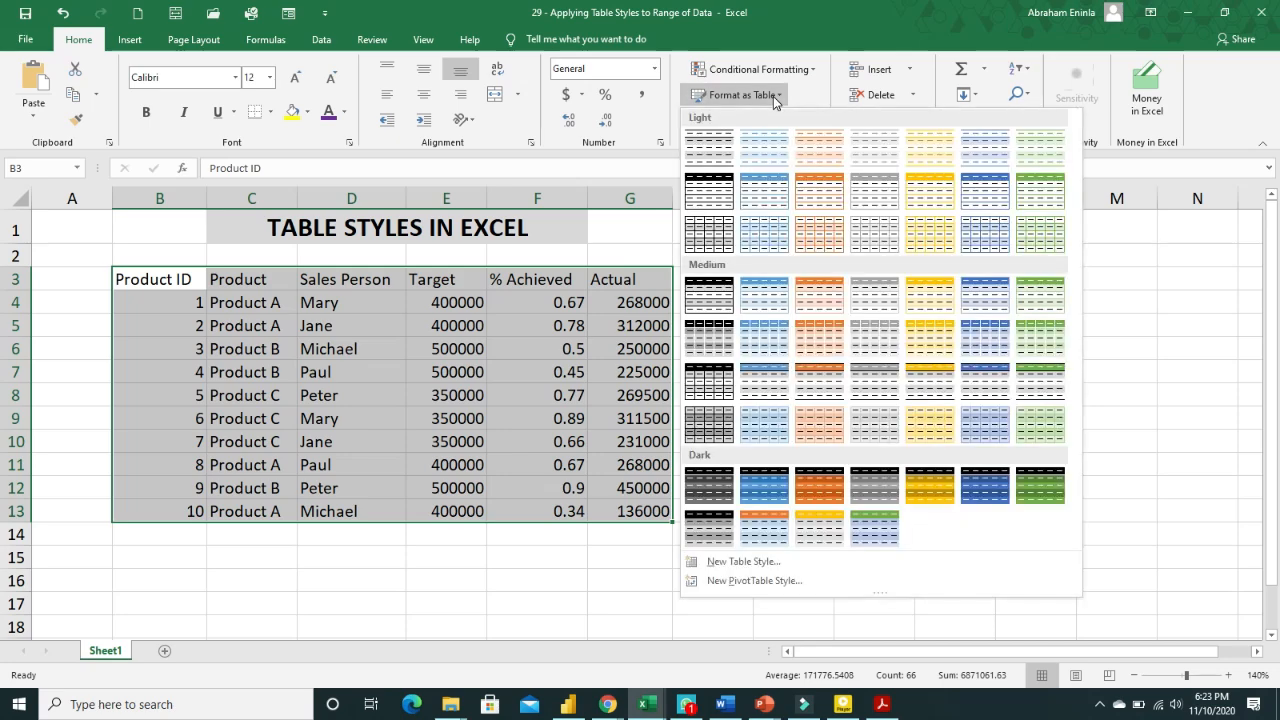
pyautogui.click(156, 286)
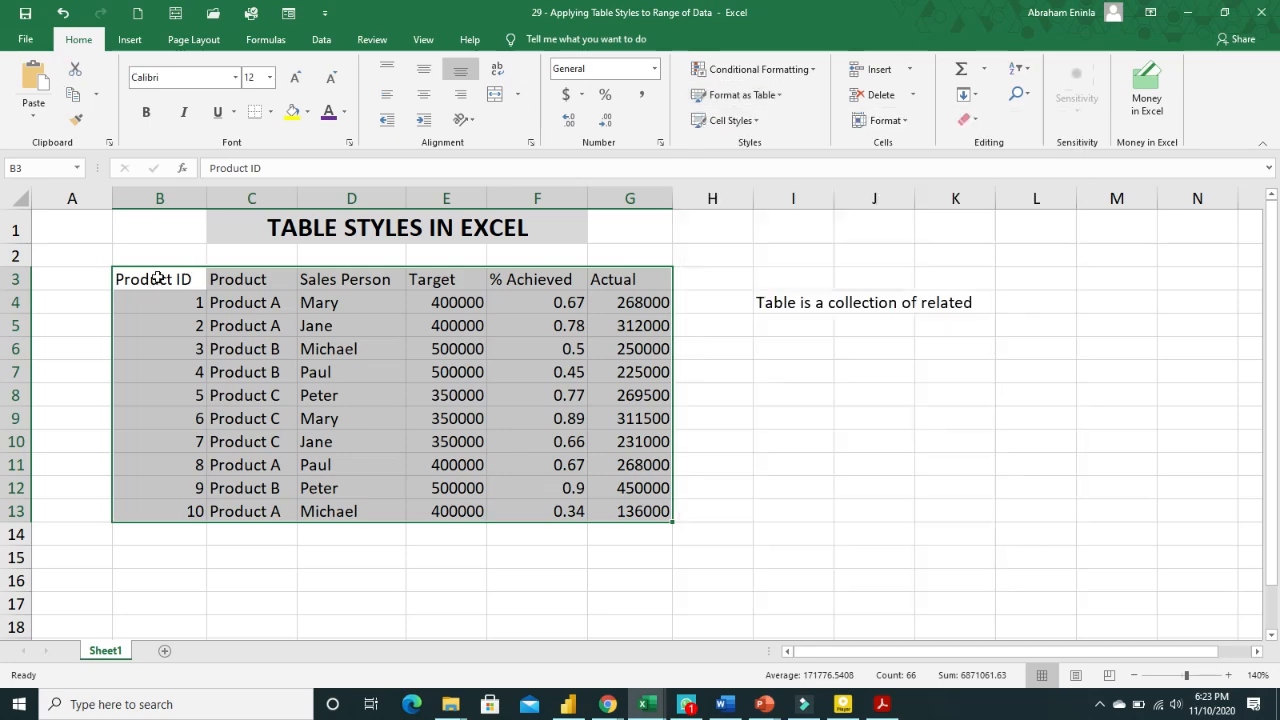
pyautogui.moveTo(156, 279); pyautogui.dragTo(618, 511)
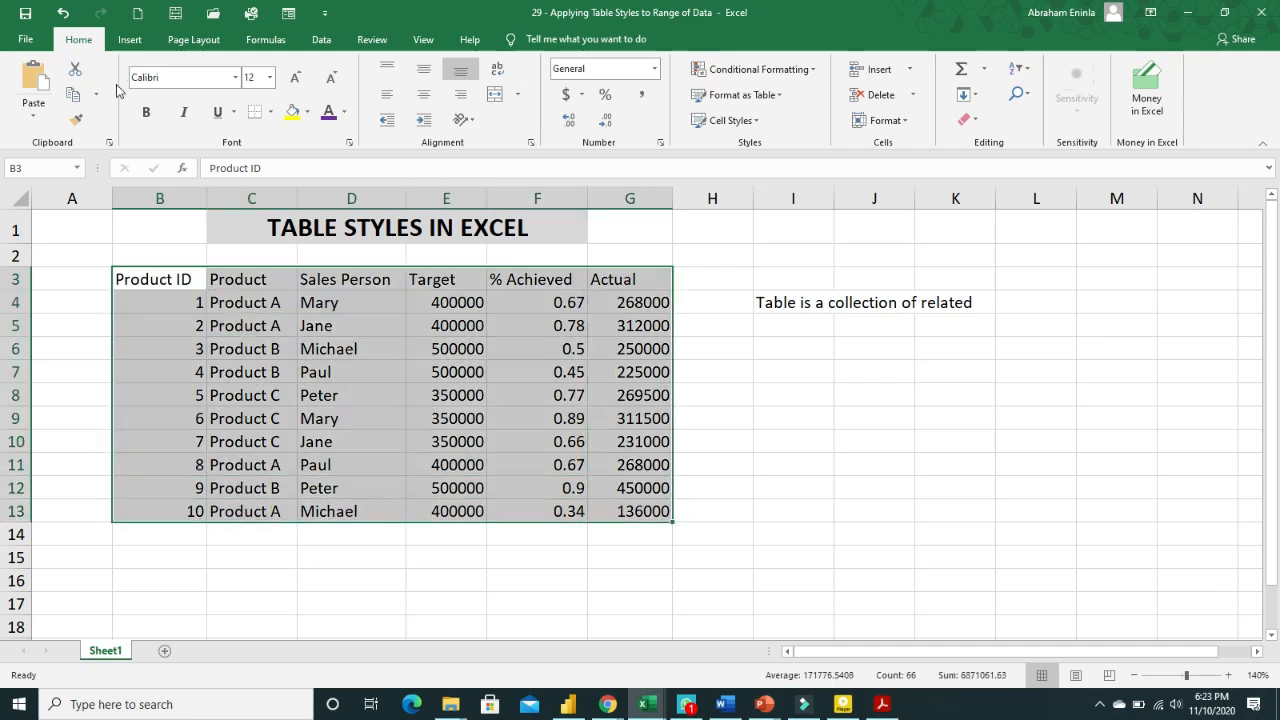
pyautogui.click(770, 95)
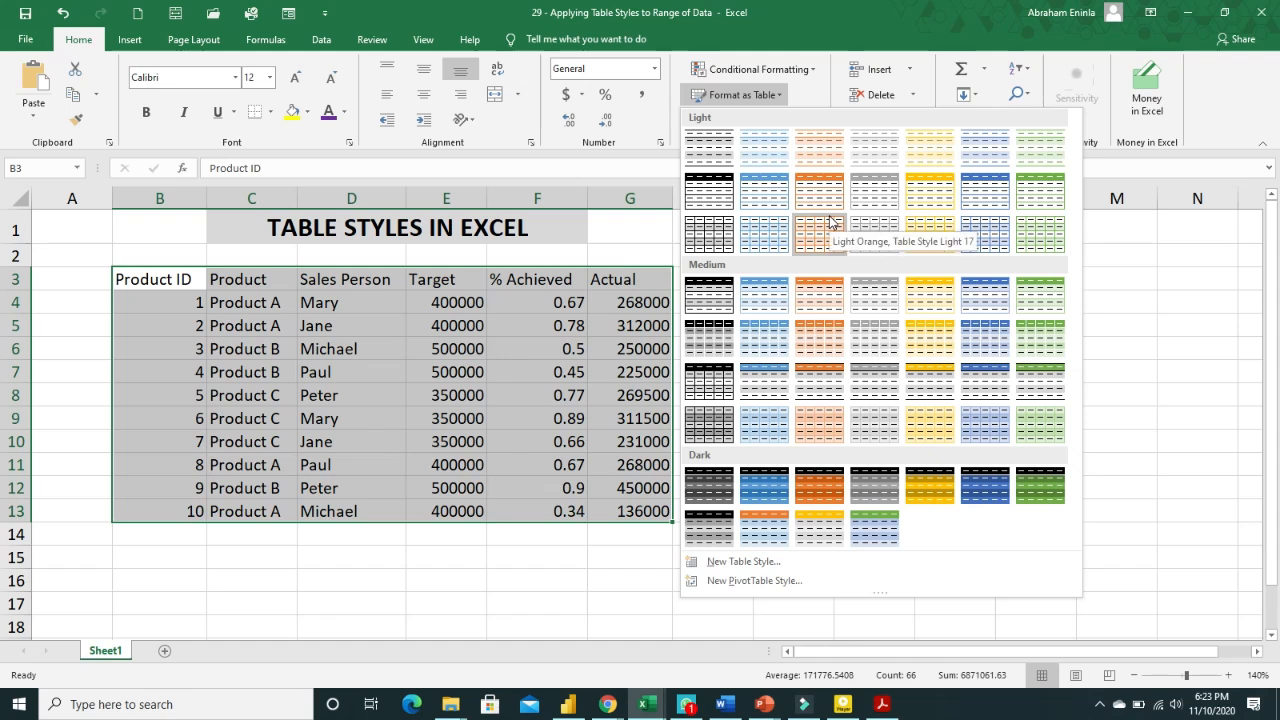
pyautogui.click(1037, 293)
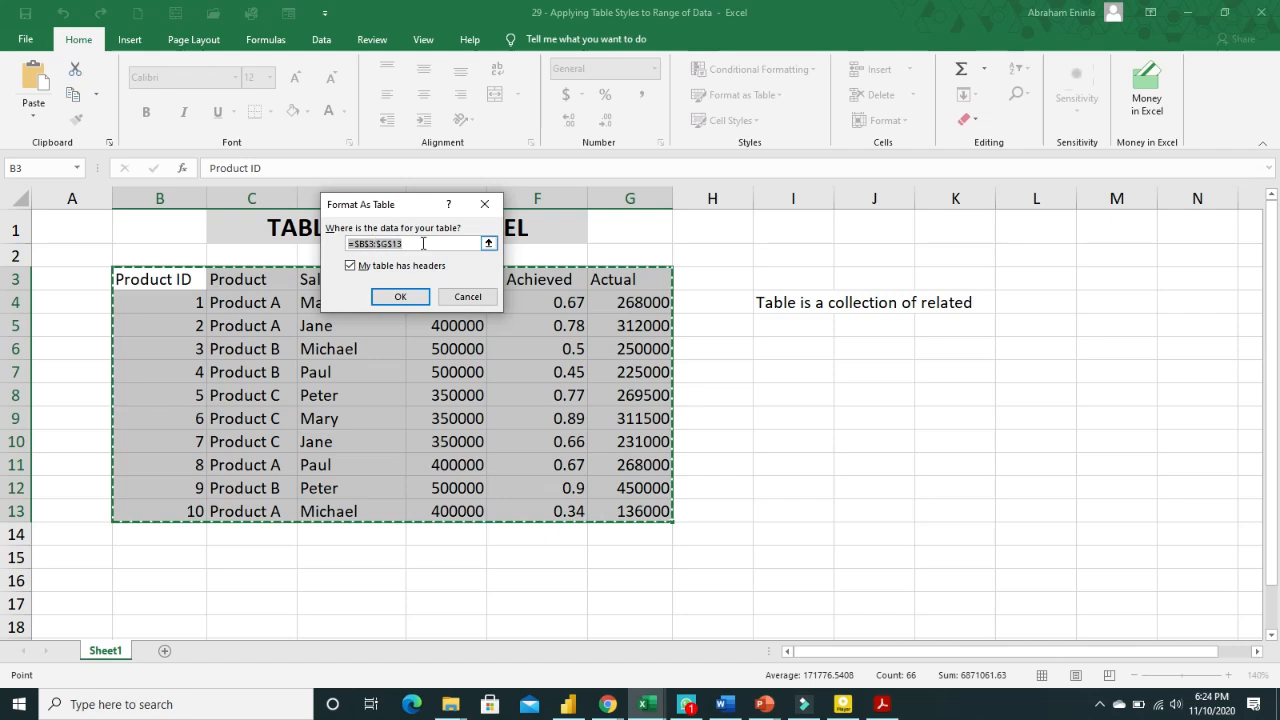
pyautogui.click(400, 297)
pyautogui.click(371, 349)
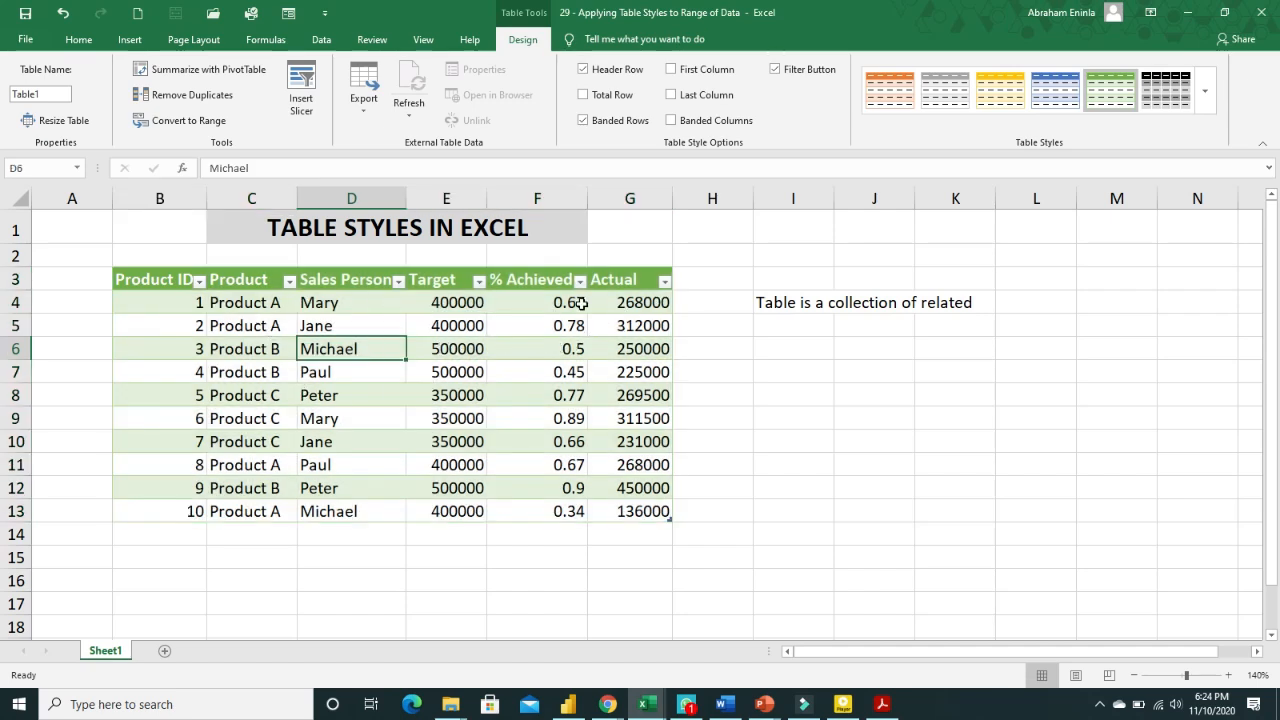
pyautogui.click(25, 16)
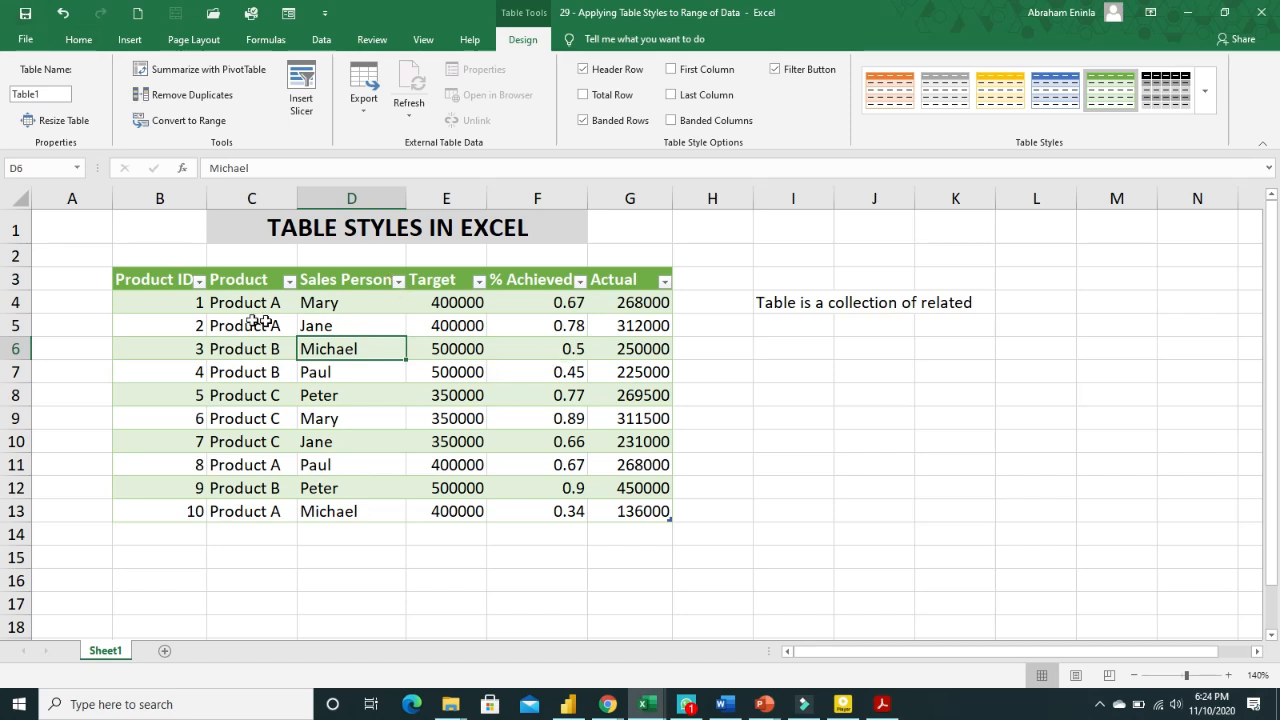
# Add a total row beneath the last record of the sales table
pyautogui.click(648, 531)
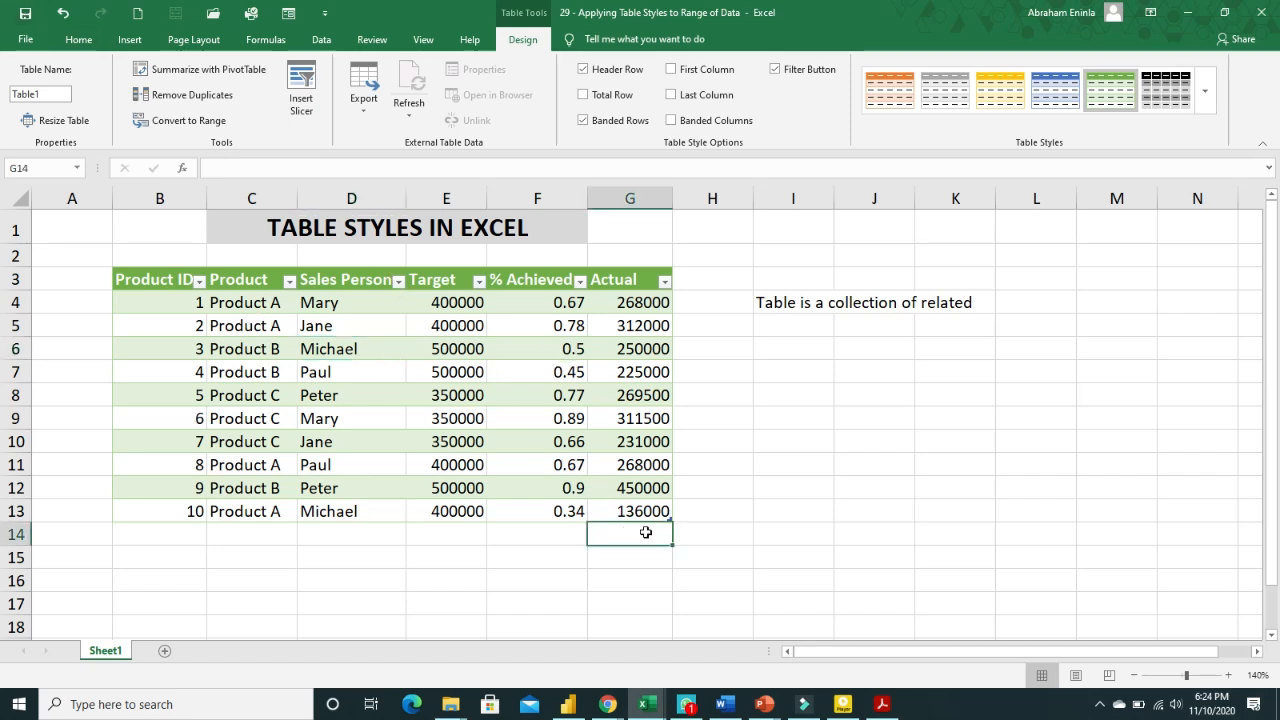
pyautogui.click(651, 514)
pyautogui.click(665, 530)
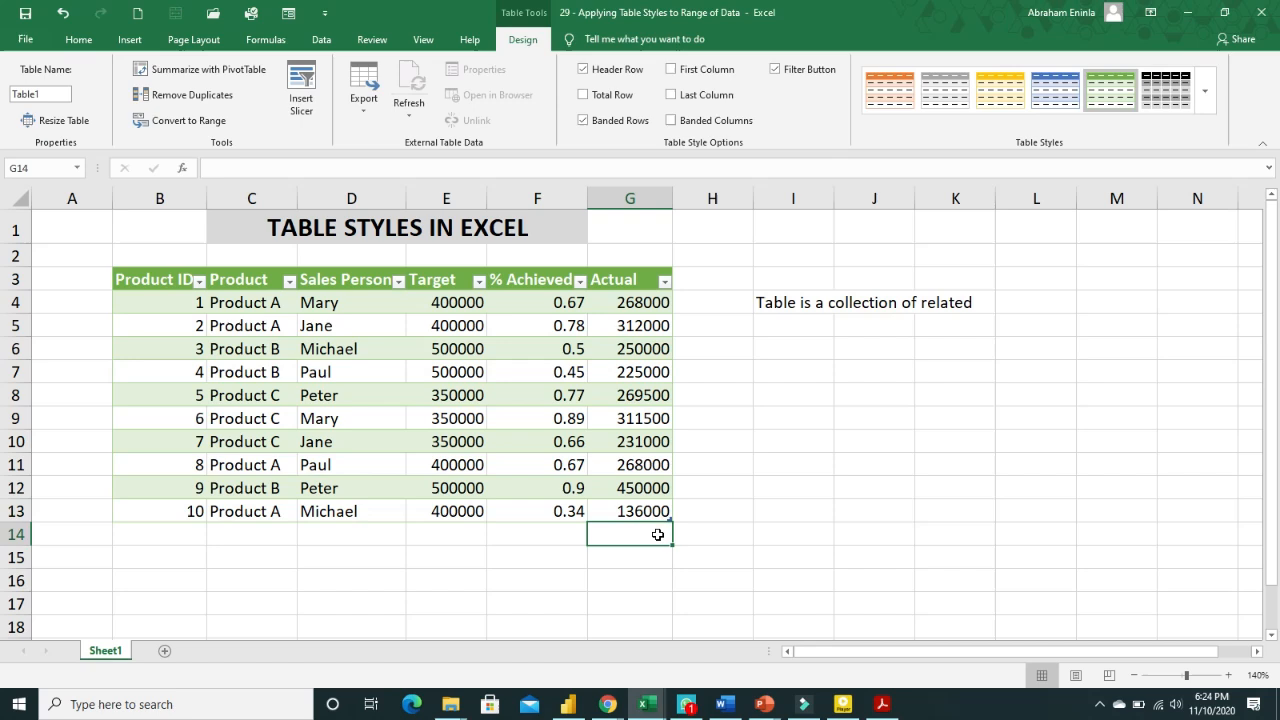
pyautogui.click(562, 353)
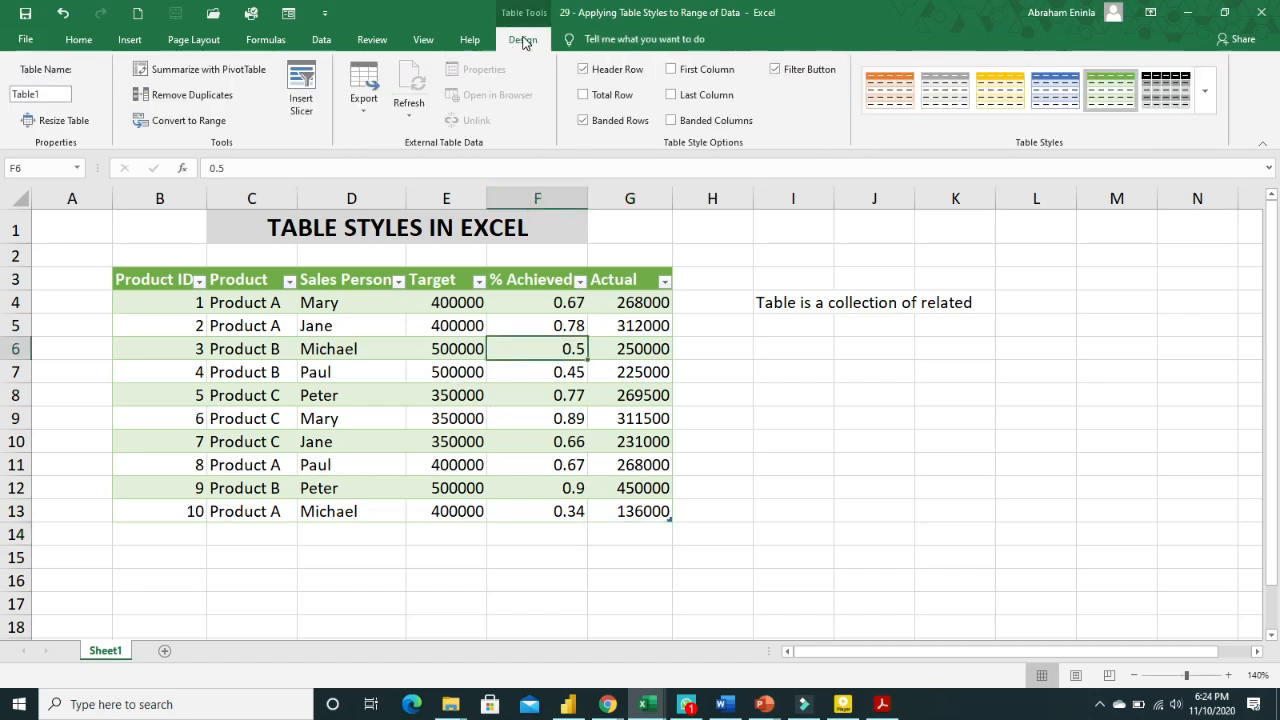
pyautogui.click(584, 97)
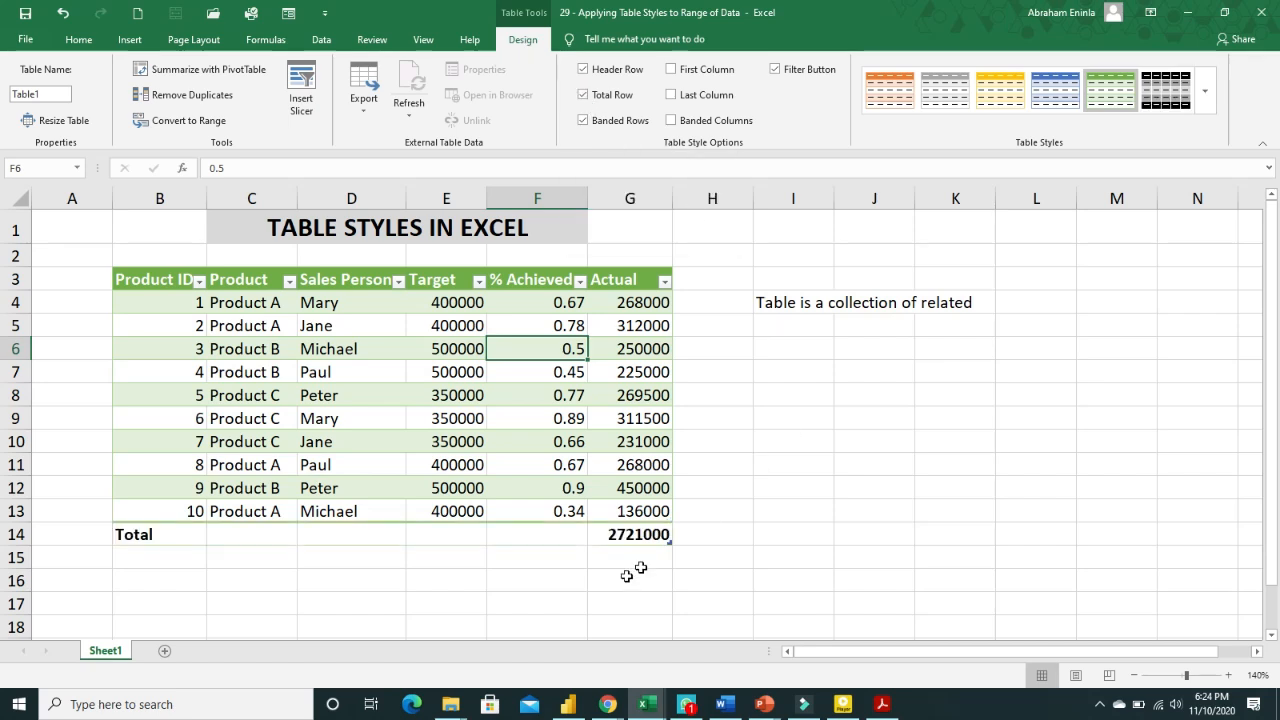
# Set the total row cell of the Product column to the Count function
pyautogui.click(651, 537)
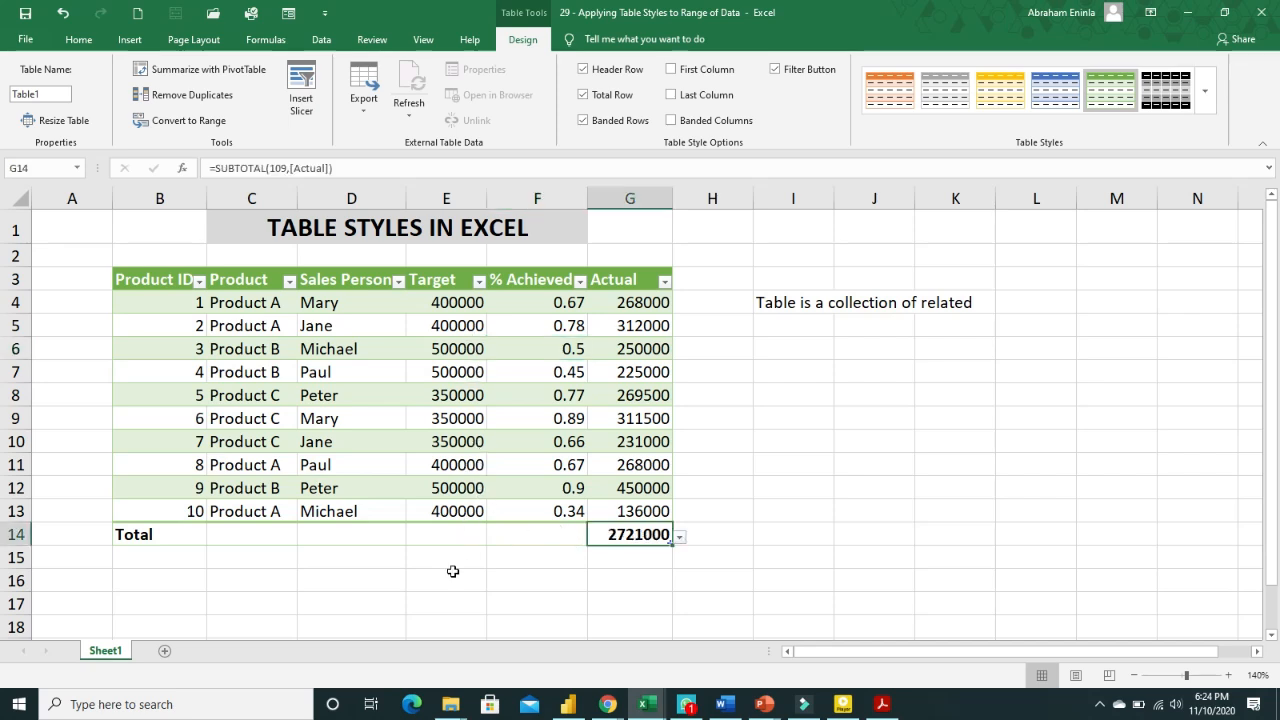
pyautogui.click(240, 535)
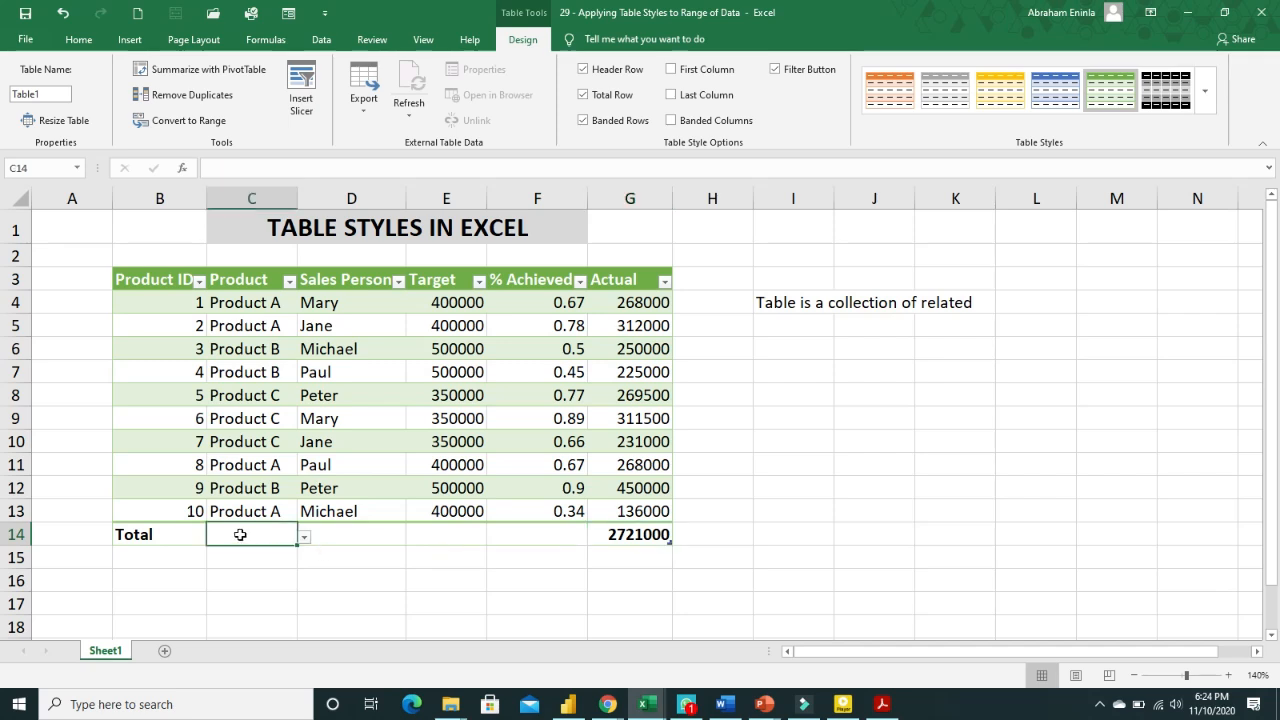
pyautogui.click(304, 538)
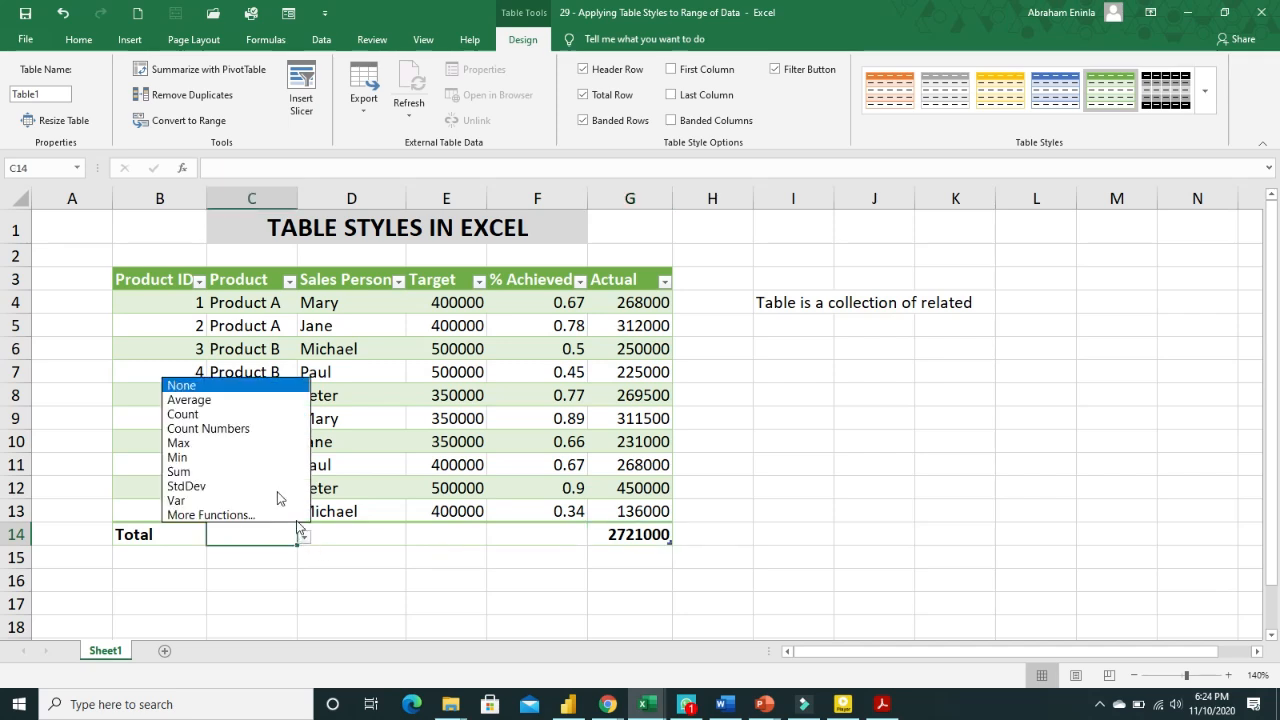
pyautogui.click(185, 414)
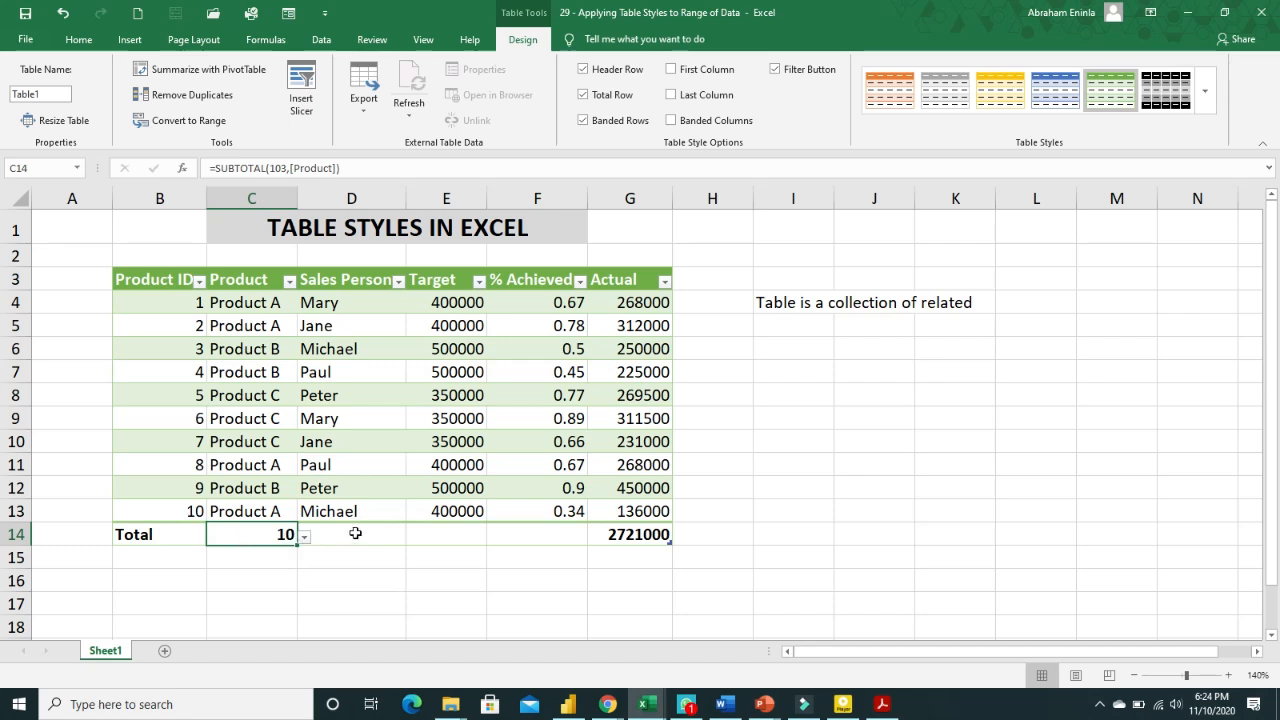
# Rename the table mySalesReport
pyautogui.click(286, 374)
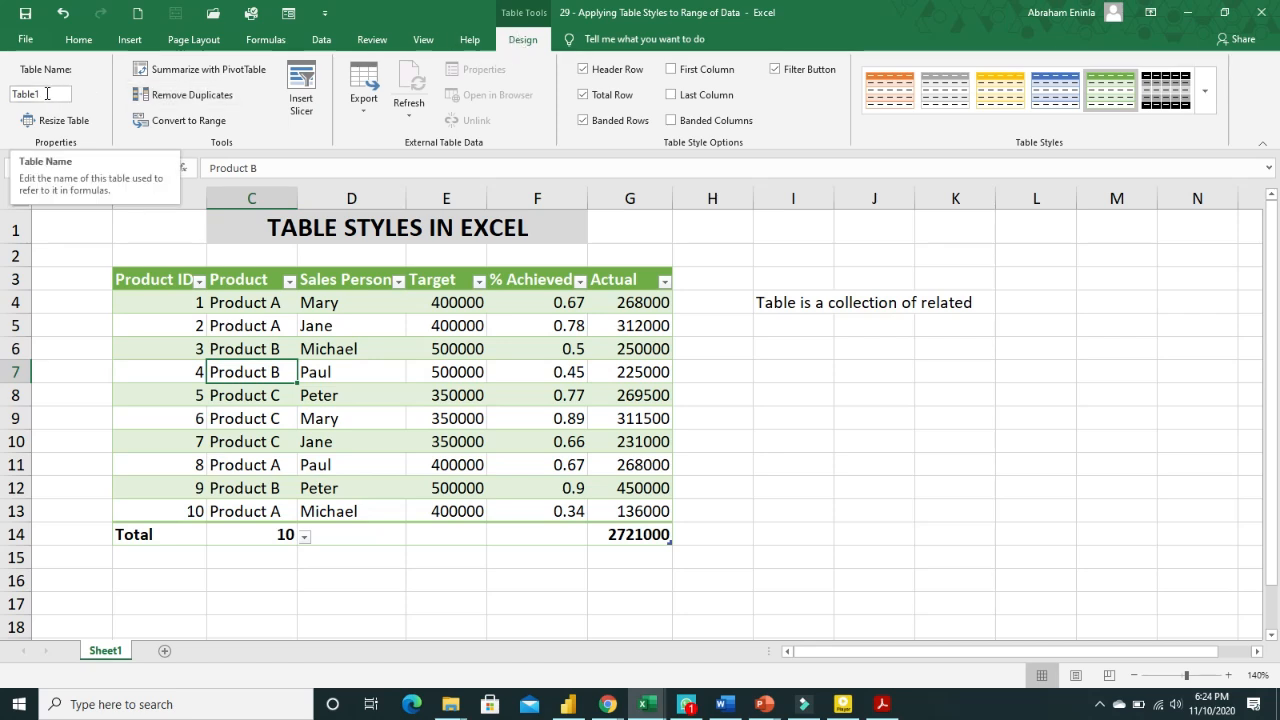
pyautogui.click(49, 93)
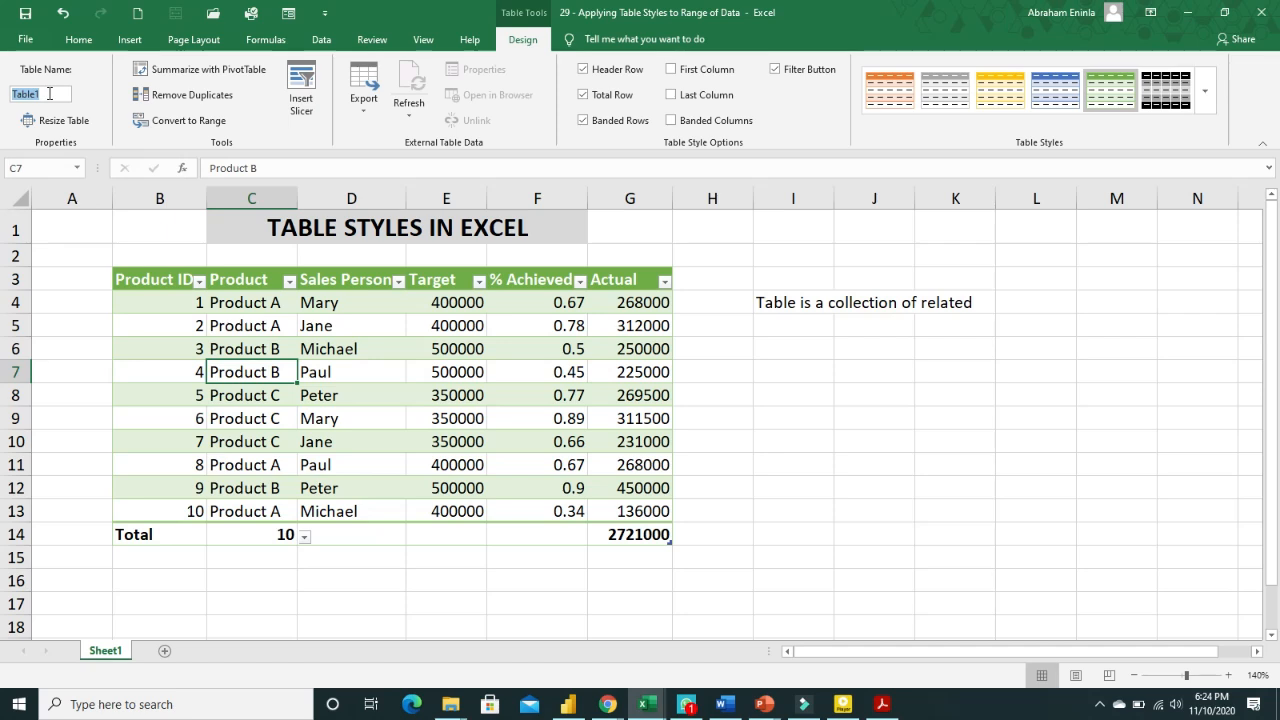
pyautogui.write('m')
pyautogui.write('ySalesReport')
pyautogui.press('Return')
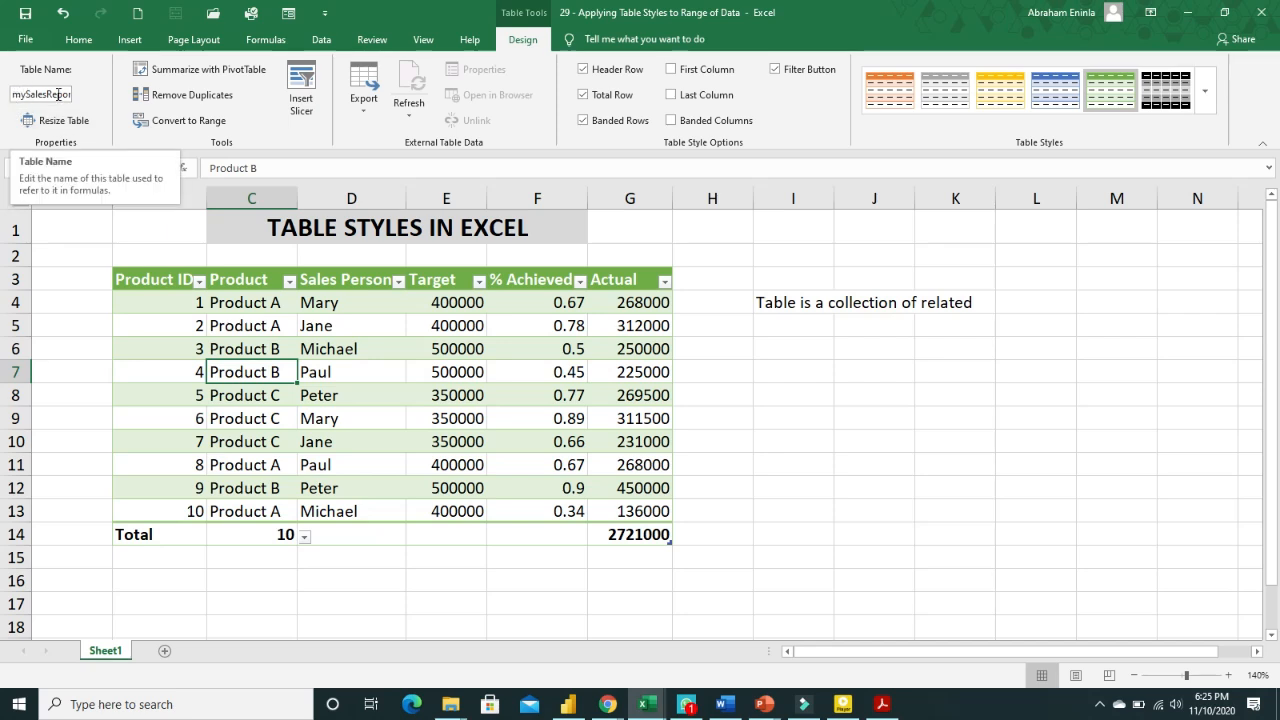
pyautogui.click(54, 94)
pyautogui.click(55, 94)
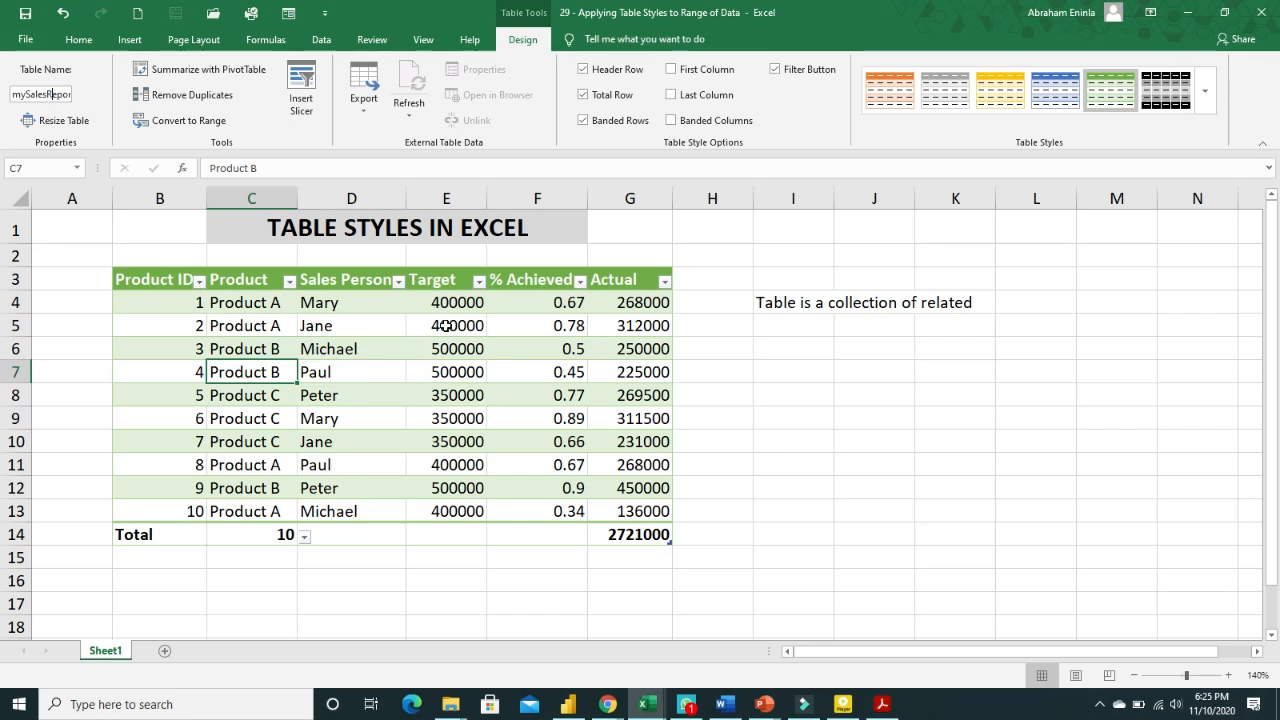
# Examine the options available for exporting the sales table
pyautogui.click(365, 108)
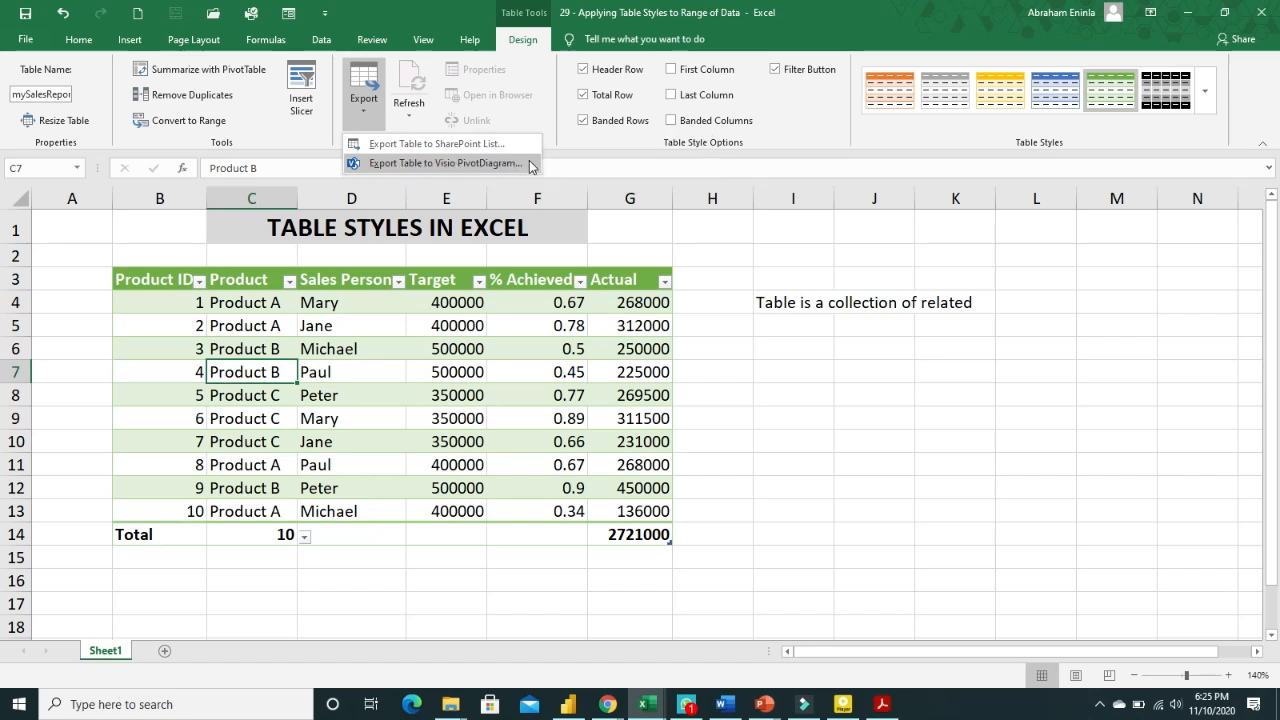
pyautogui.click(368, 110)
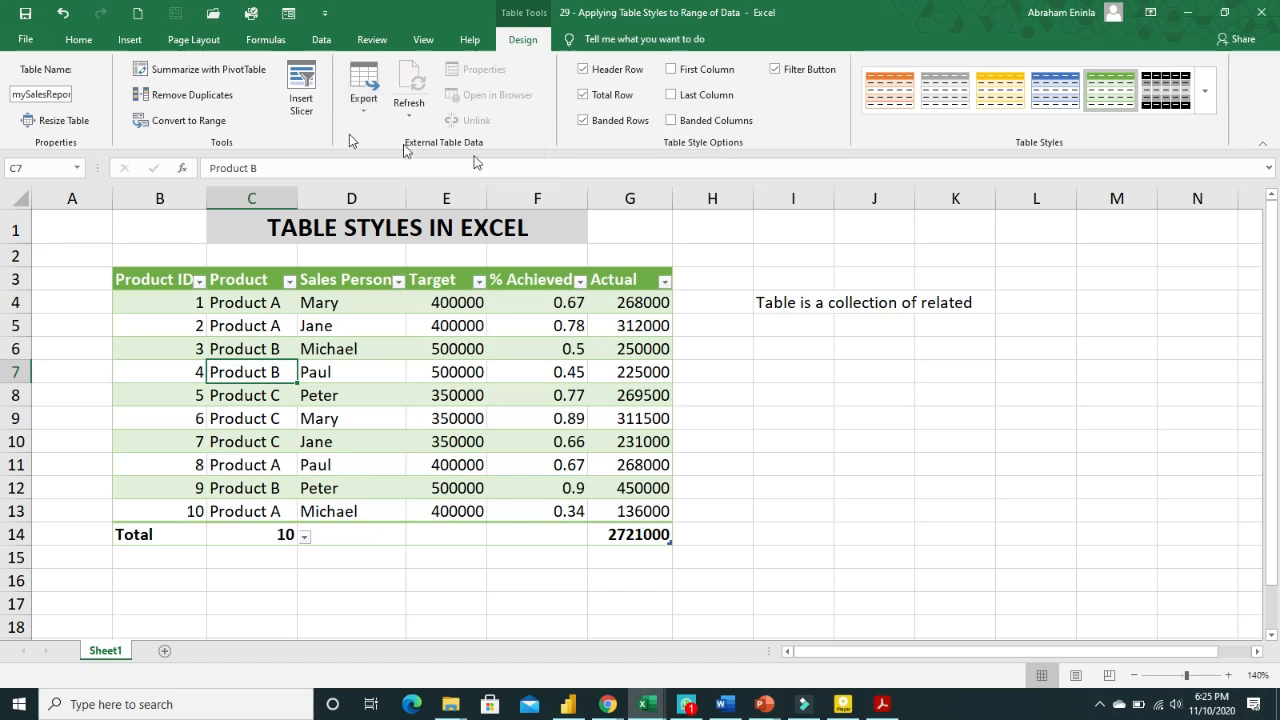
pyautogui.click(335, 322)
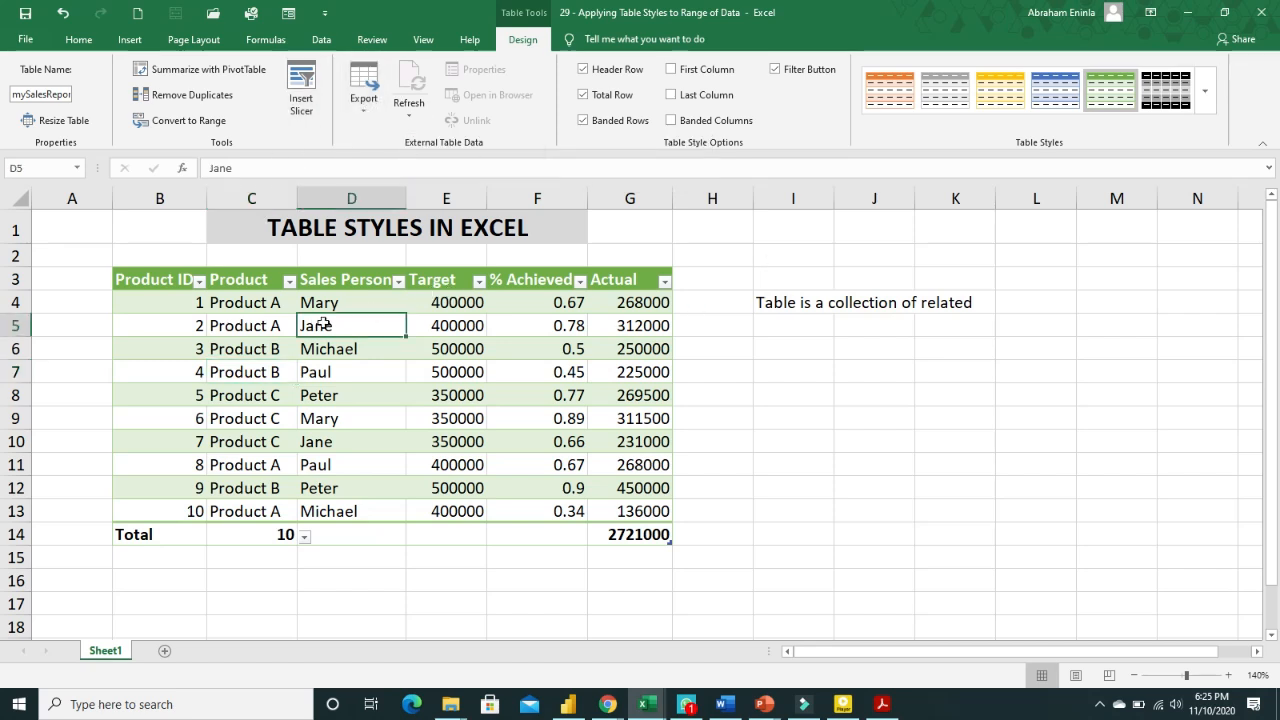
# Insert slicers for the Product and Sales Person columns of the table
pyautogui.click(302, 98)
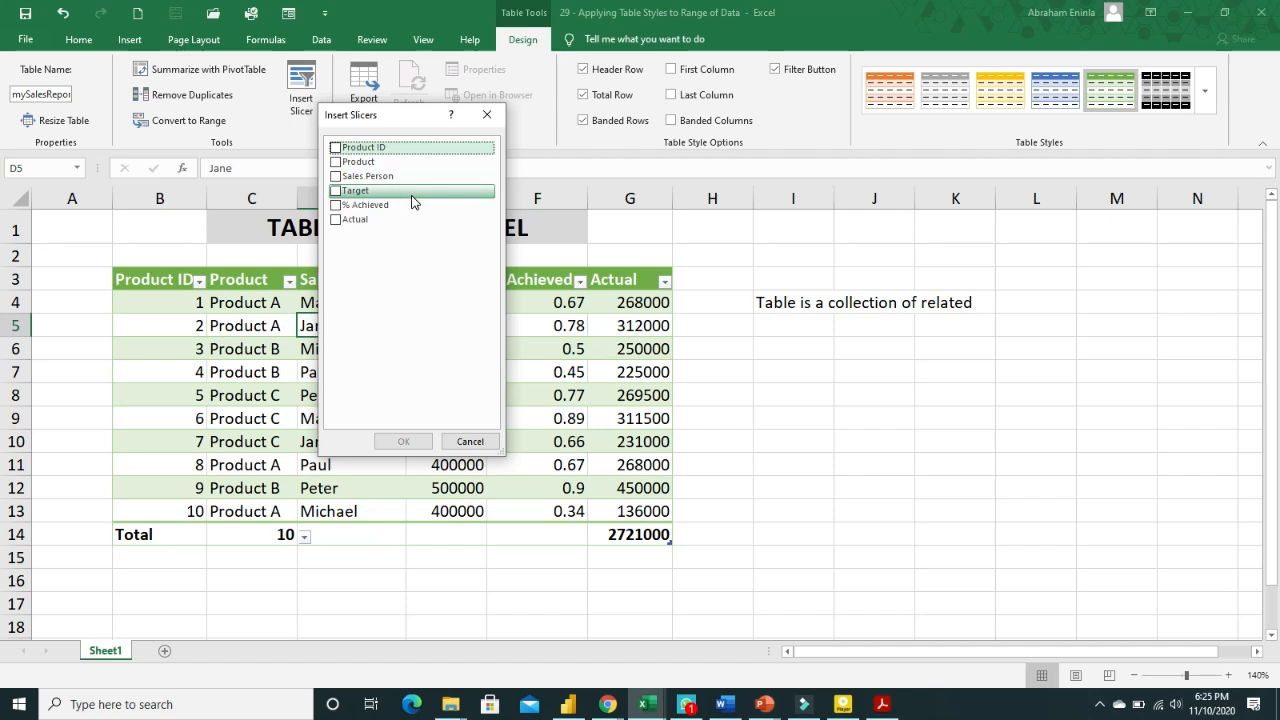
pyautogui.click(338, 162)
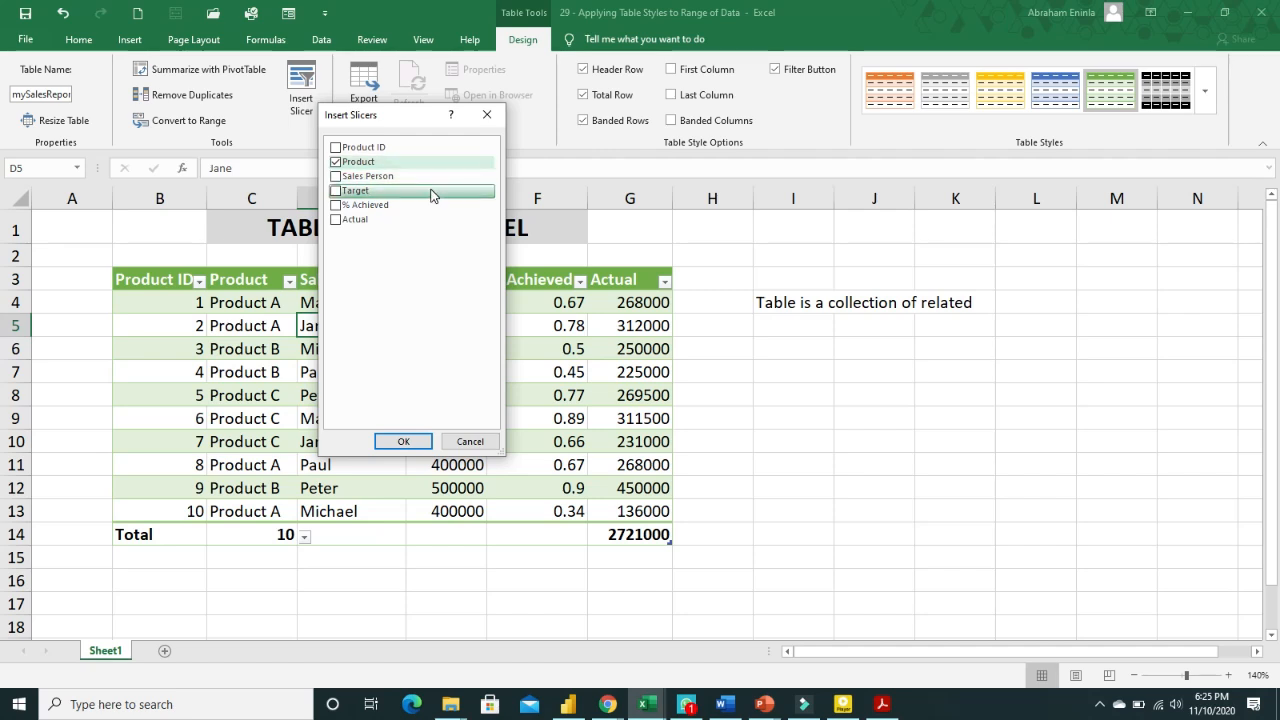
pyautogui.click(337, 178)
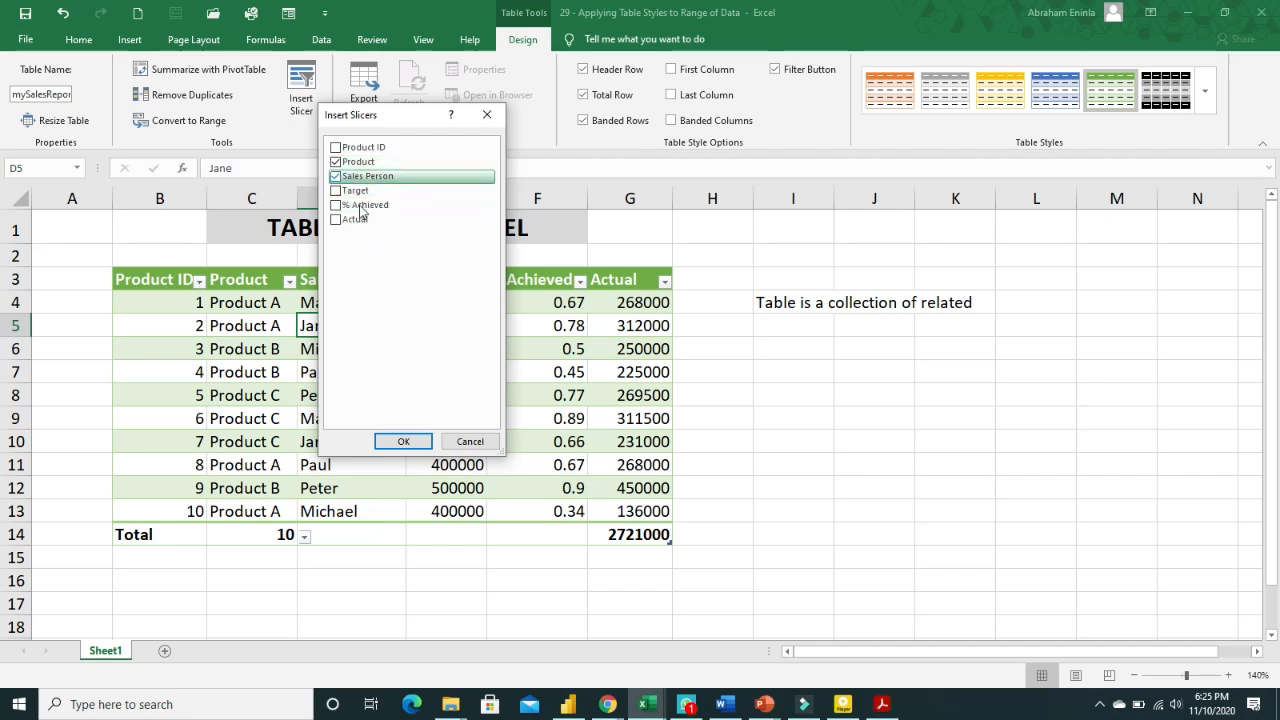
pyautogui.click(391, 441)
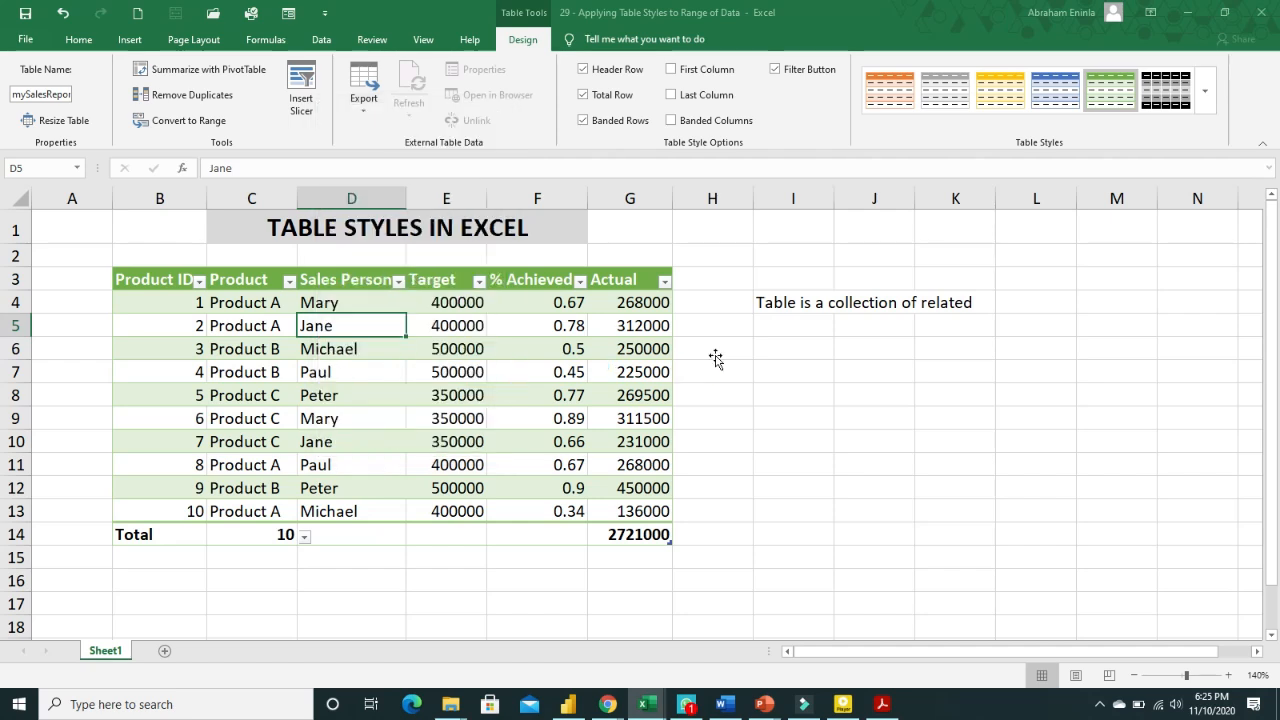
# Place the Product slicer beside the table, shorten it to about 1.35" high, and put the Sales Person slicer beneath it
pyautogui.moveTo(836, 320); pyautogui.dragTo(1095, 236)
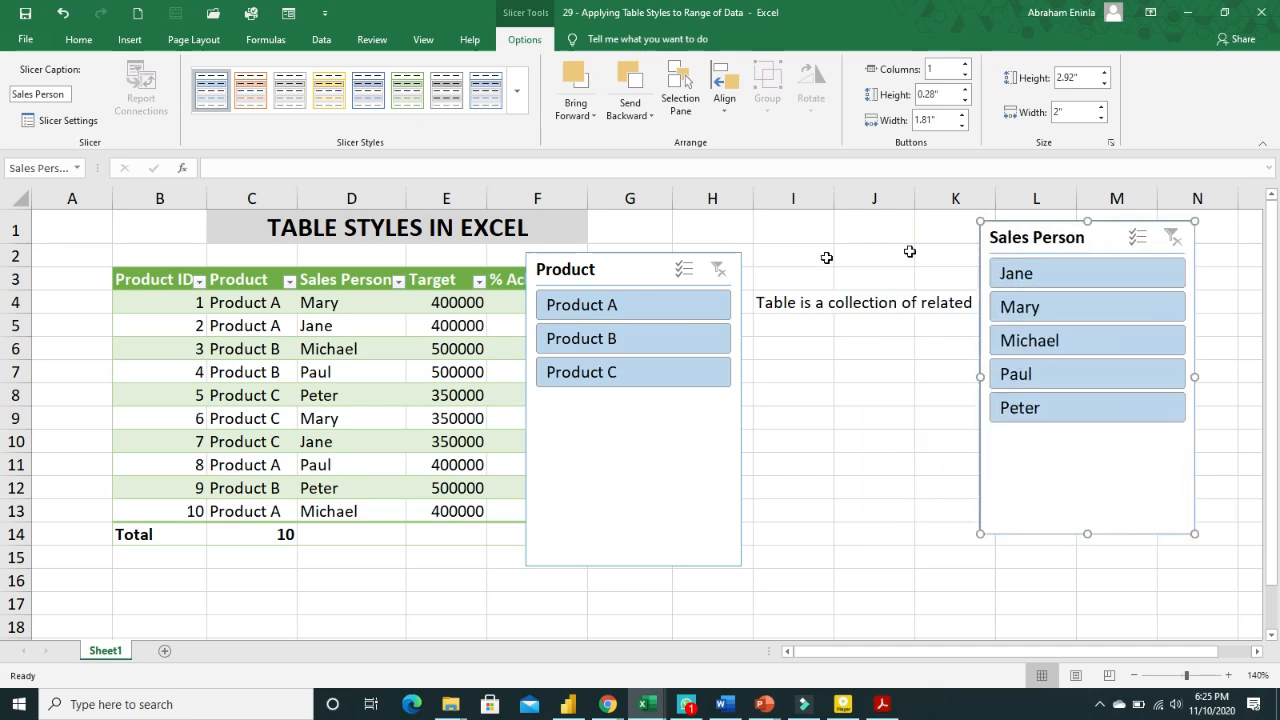
pyautogui.moveTo(617, 271); pyautogui.dragTo(768, 228)
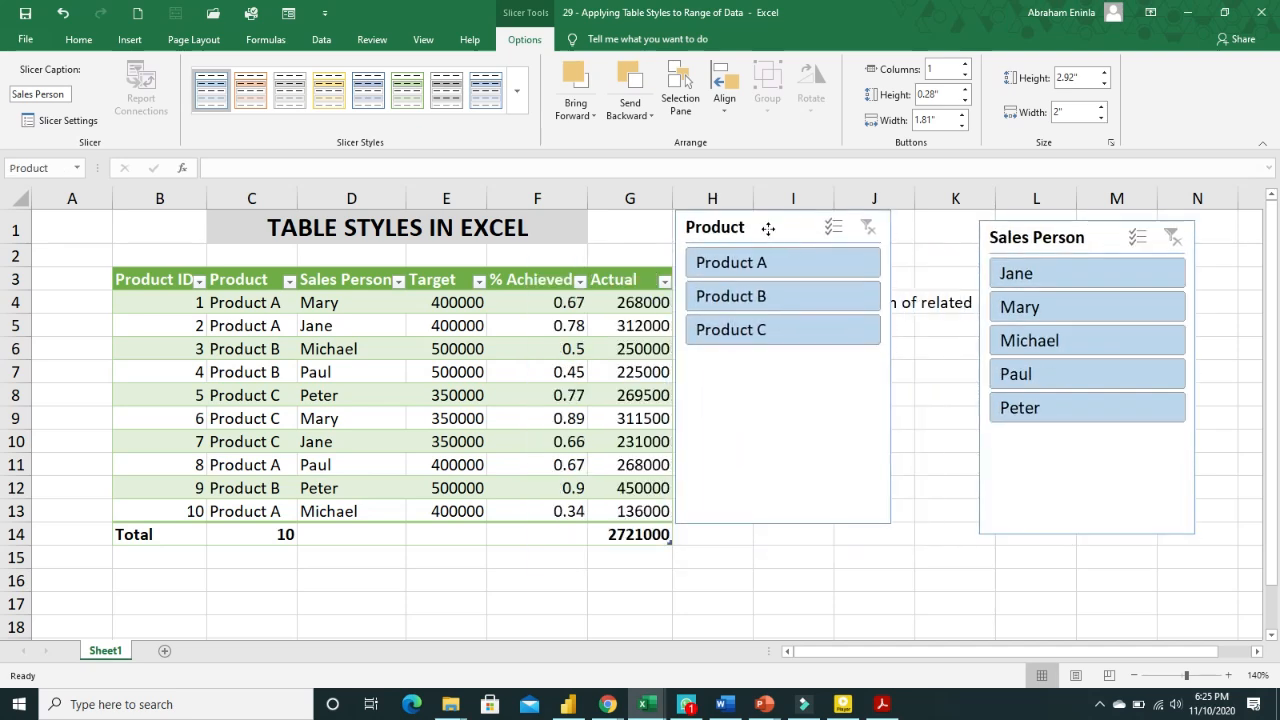
pyautogui.moveTo(780, 523); pyautogui.dragTo(778, 355)
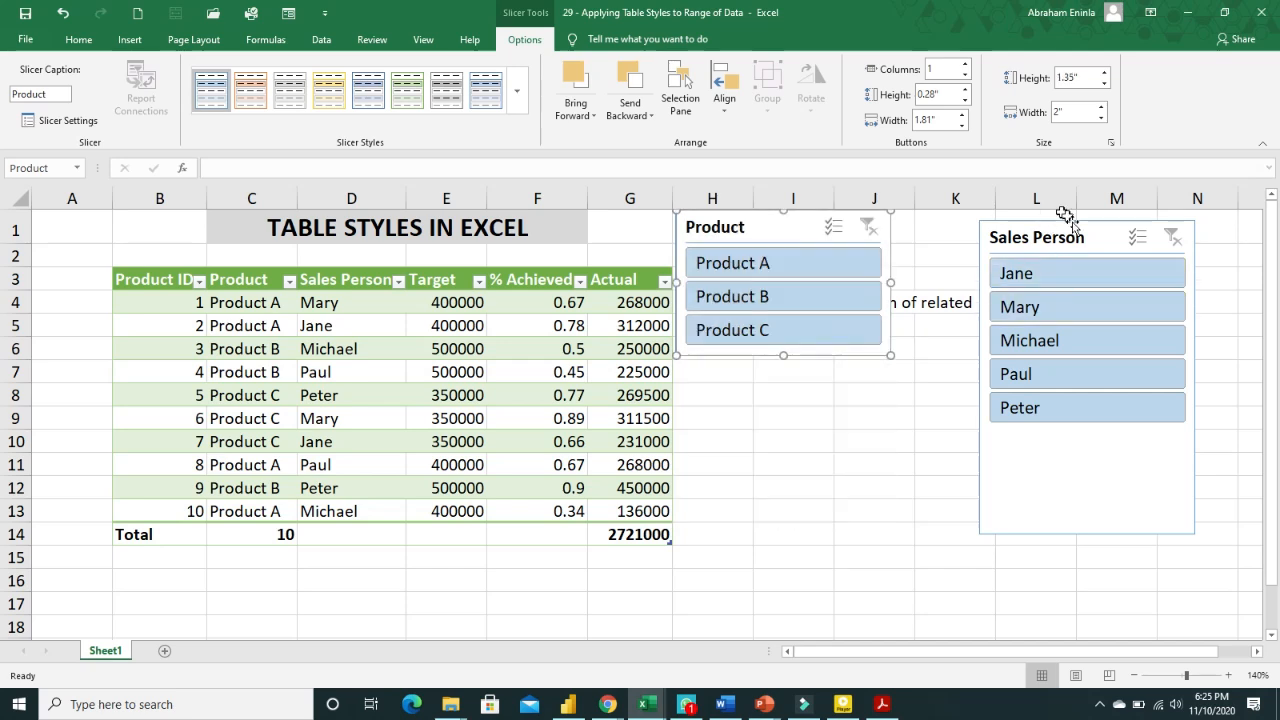
pyautogui.moveTo(1073, 224); pyautogui.dragTo(778, 375)
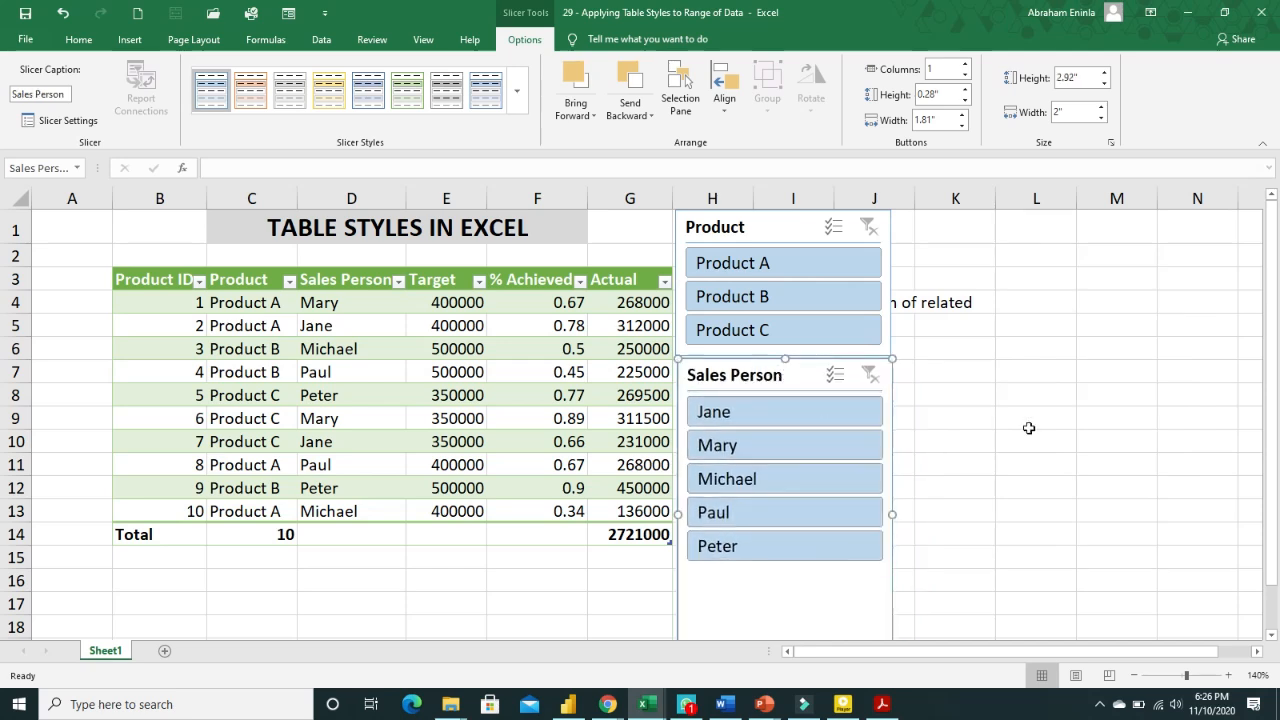
# Shrink the Sales Person slicer to about 1.95" high by 1.77" wide and narrow the Product slicer to about 1.79"
pyautogui.click(1272, 635)
pyautogui.click(1272, 635)
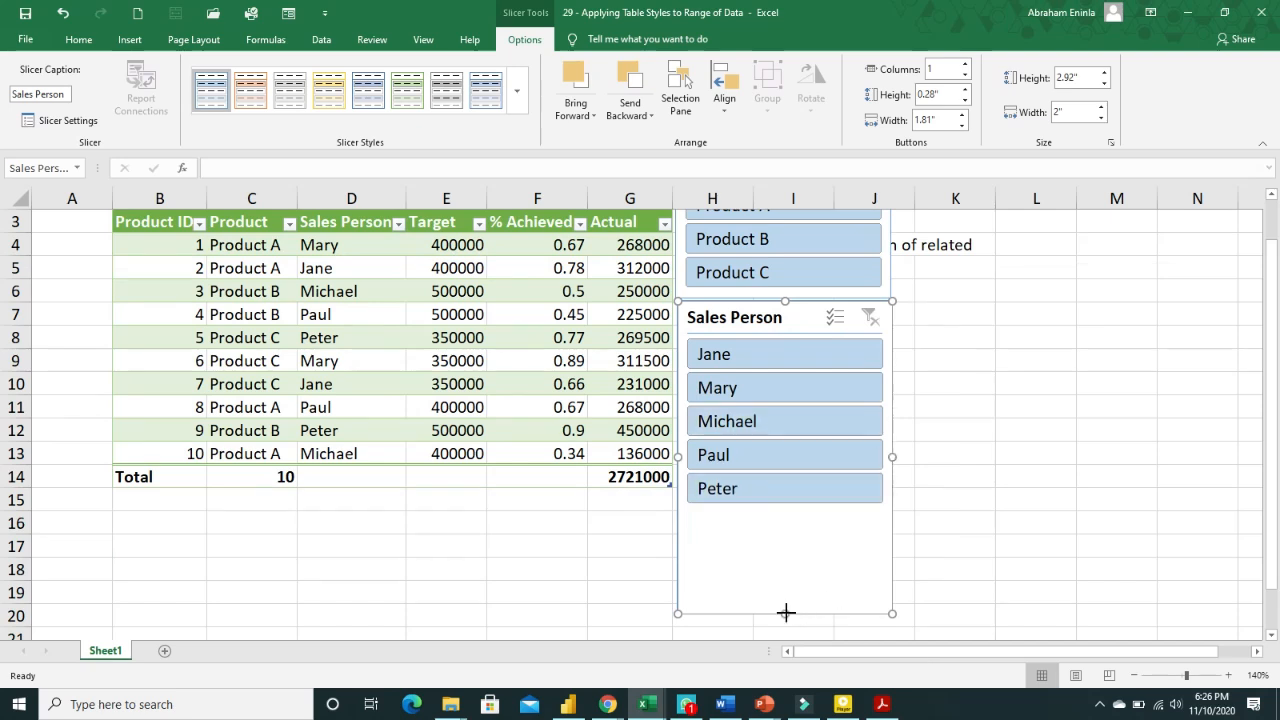
pyautogui.moveTo(785, 613); pyautogui.dragTo(785, 510)
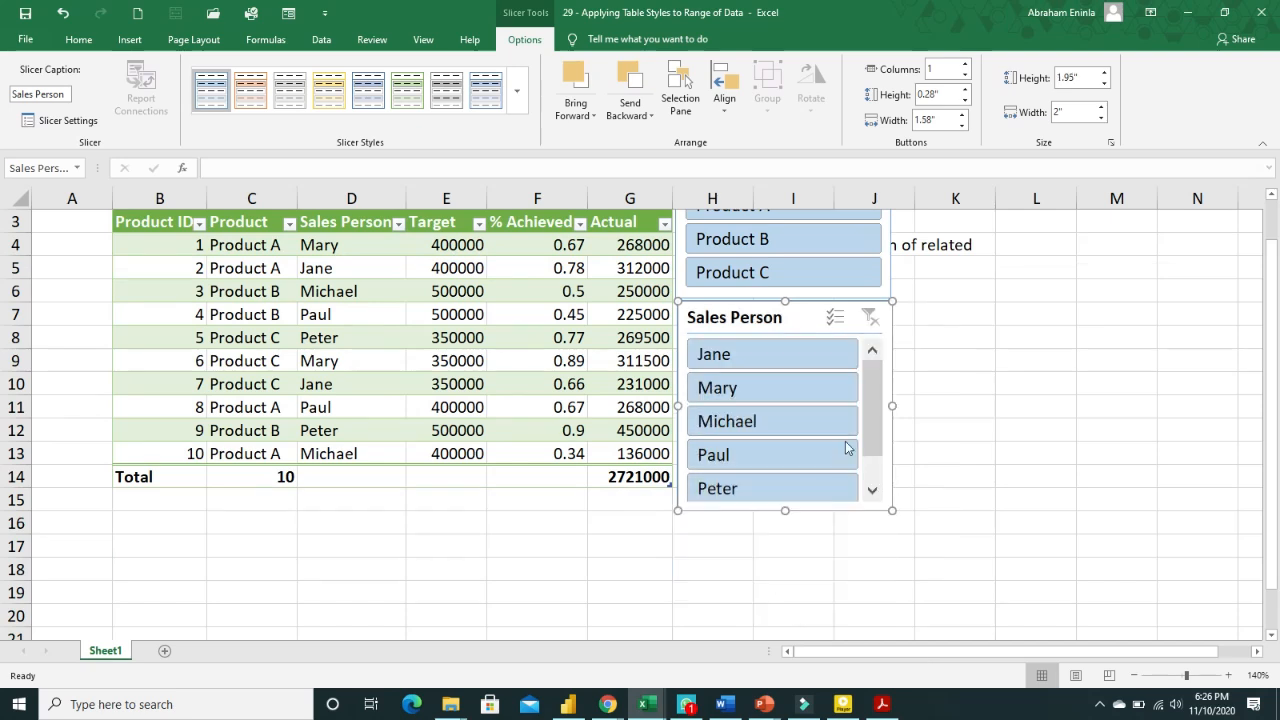
pyautogui.moveTo(893, 404); pyautogui.dragTo(866, 405)
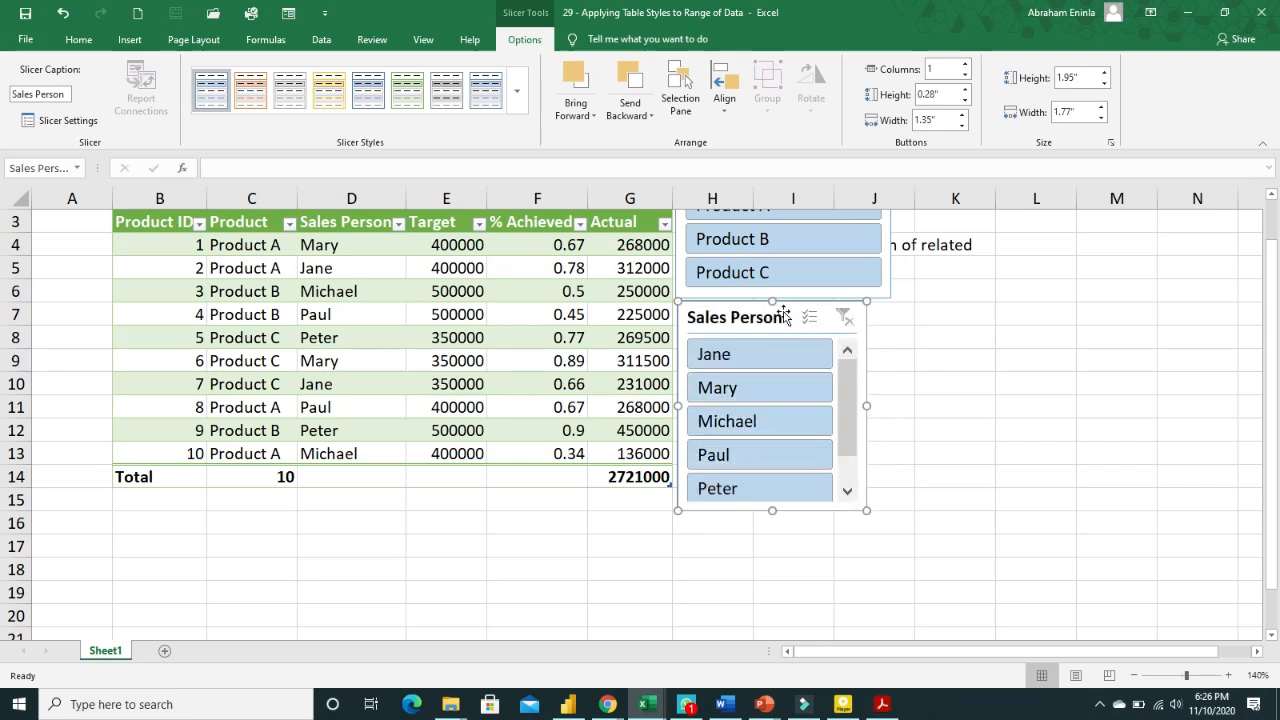
pyautogui.scroll(1, 1272, 230)
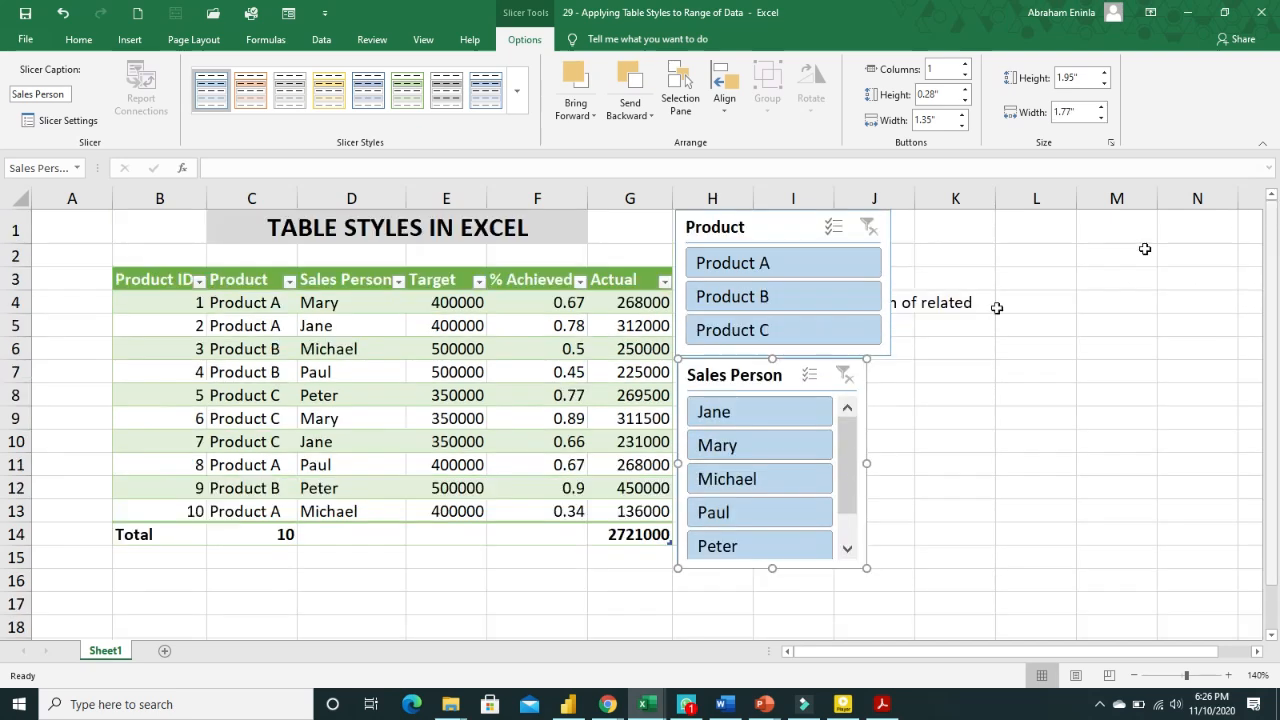
pyautogui.click(888, 236)
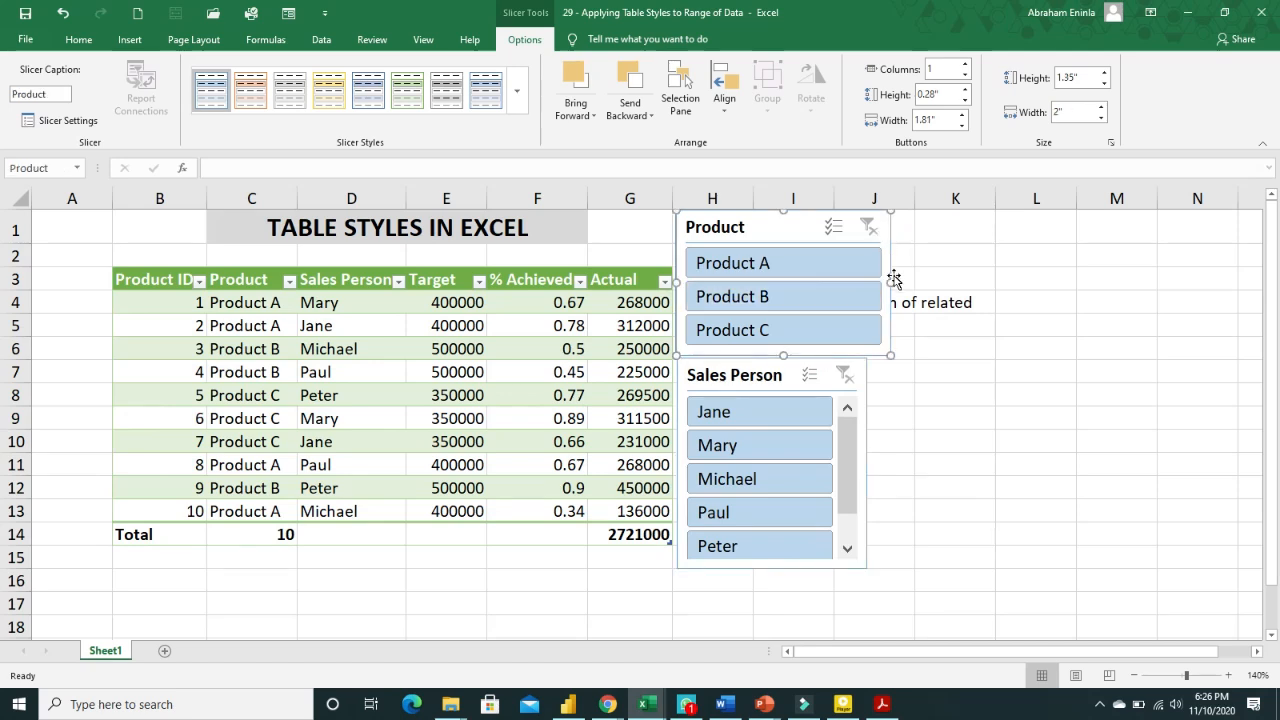
pyautogui.moveTo(893, 282); pyautogui.dragTo(868, 282)
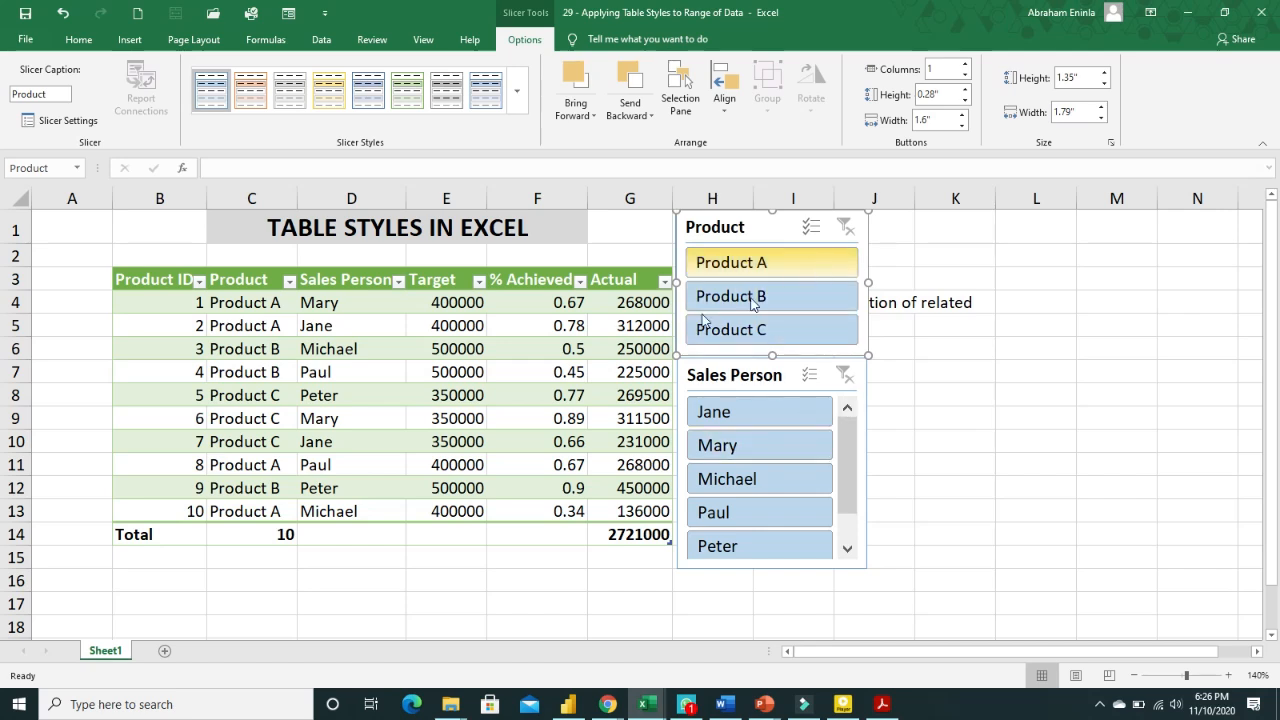
# Check the extent of the sales table B3:G14 that the slicers control
pyautogui.click(375, 369)
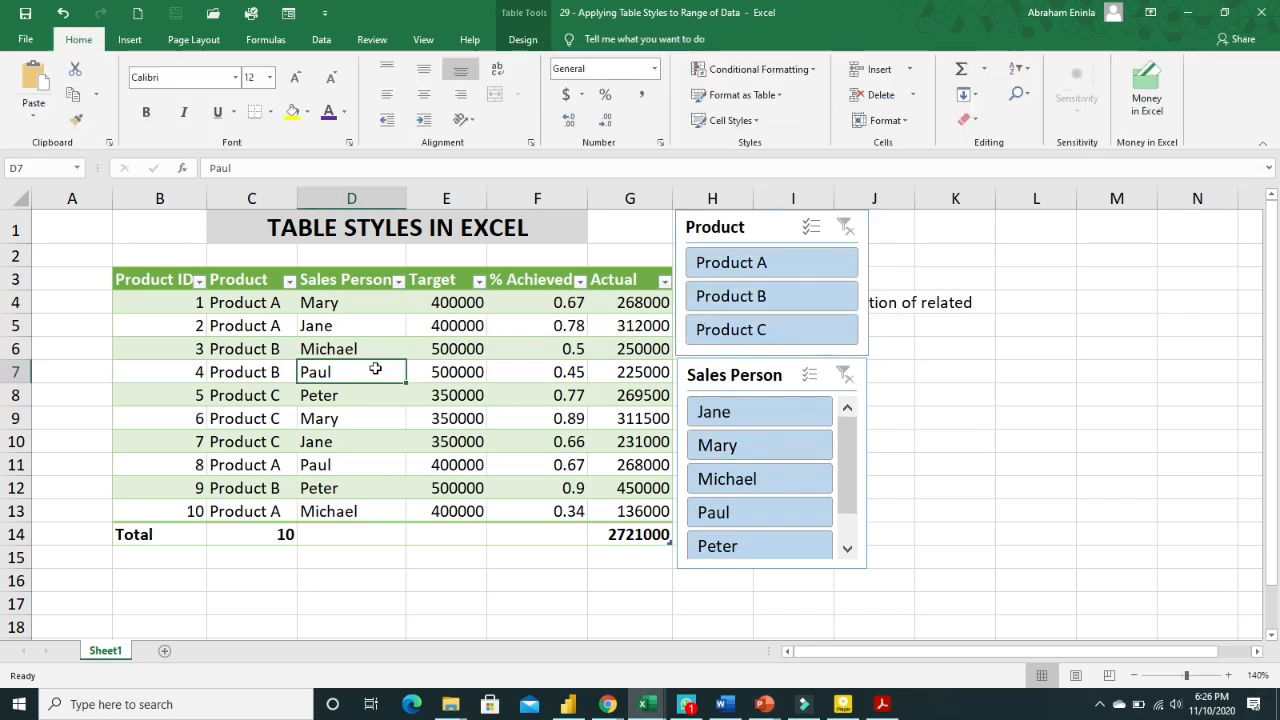
pyautogui.click(507, 345)
pyautogui.click(150, 281)
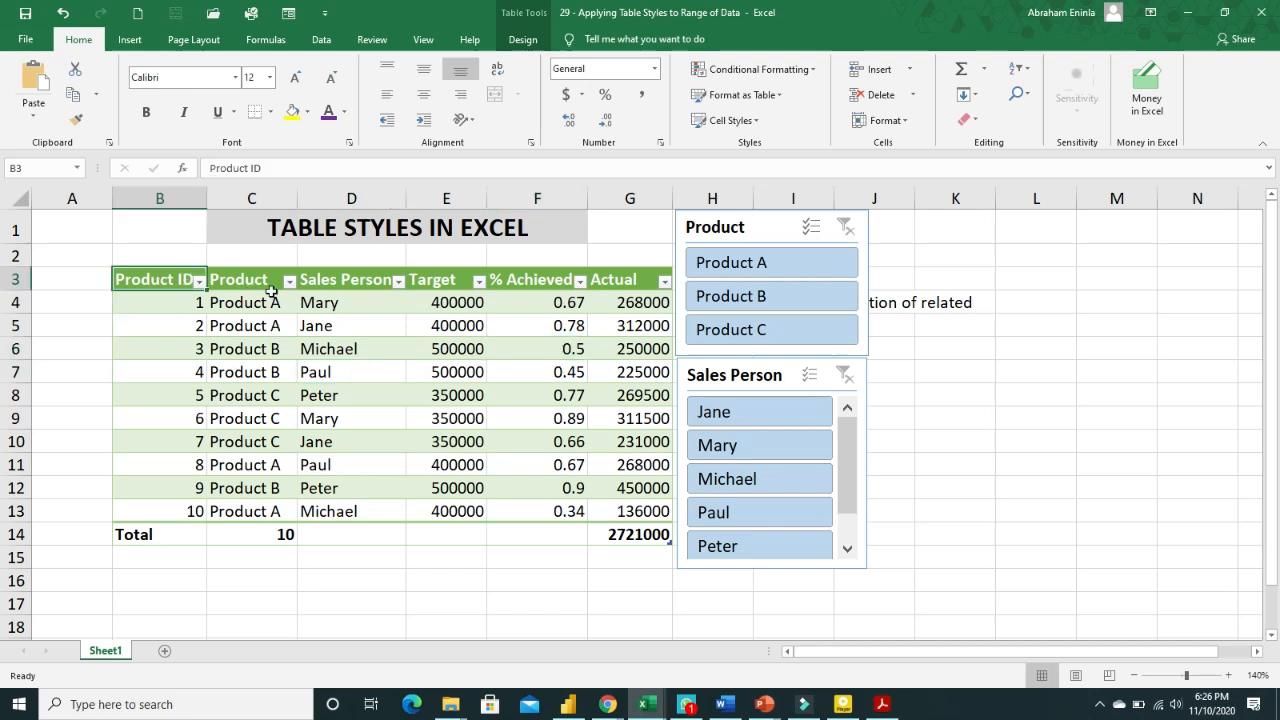
pyautogui.moveTo(271, 291); pyautogui.dragTo(670, 540)
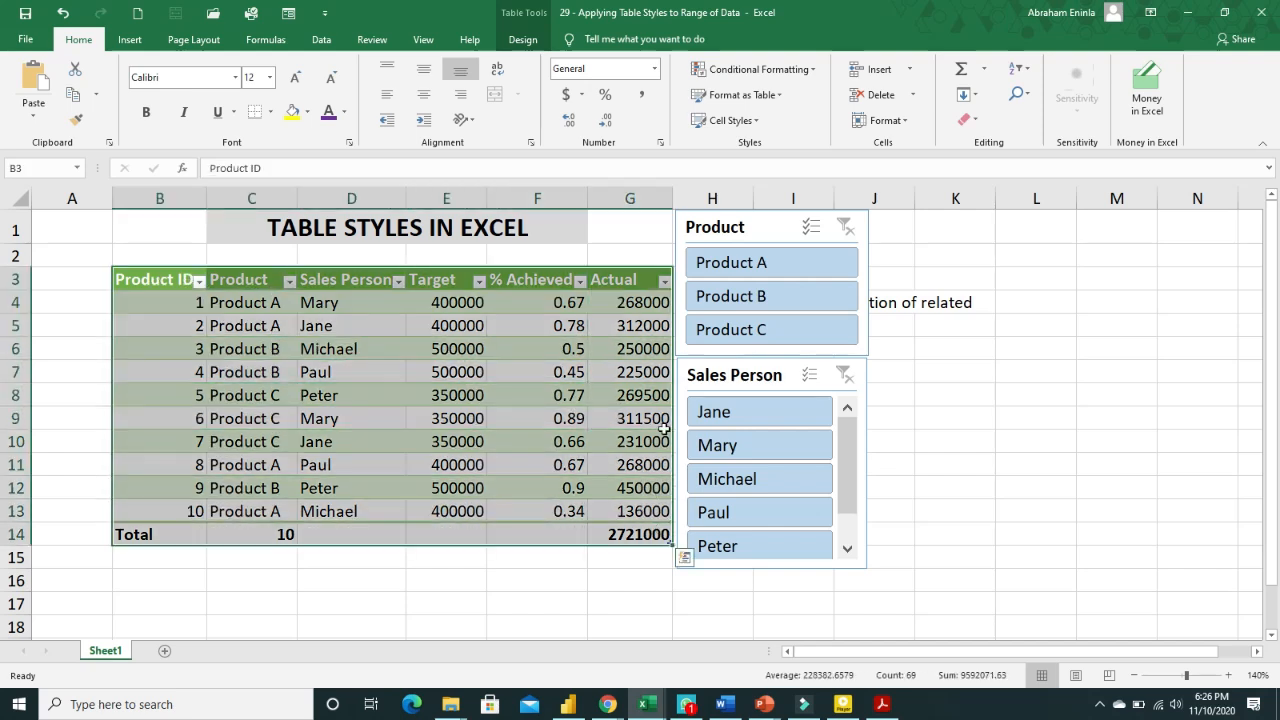
pyautogui.click(556, 347)
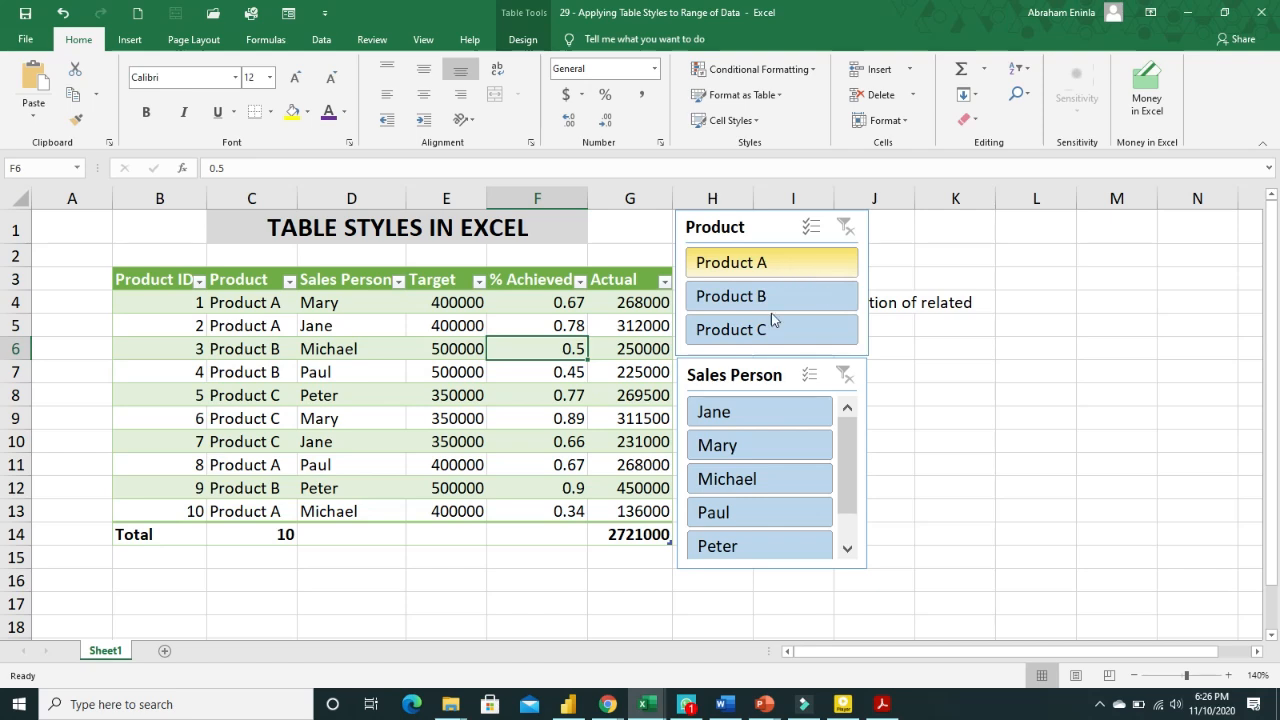
# Filter the table to Product A with the slicer and shift both slicers slightly away from the table
pyautogui.click(762, 266)
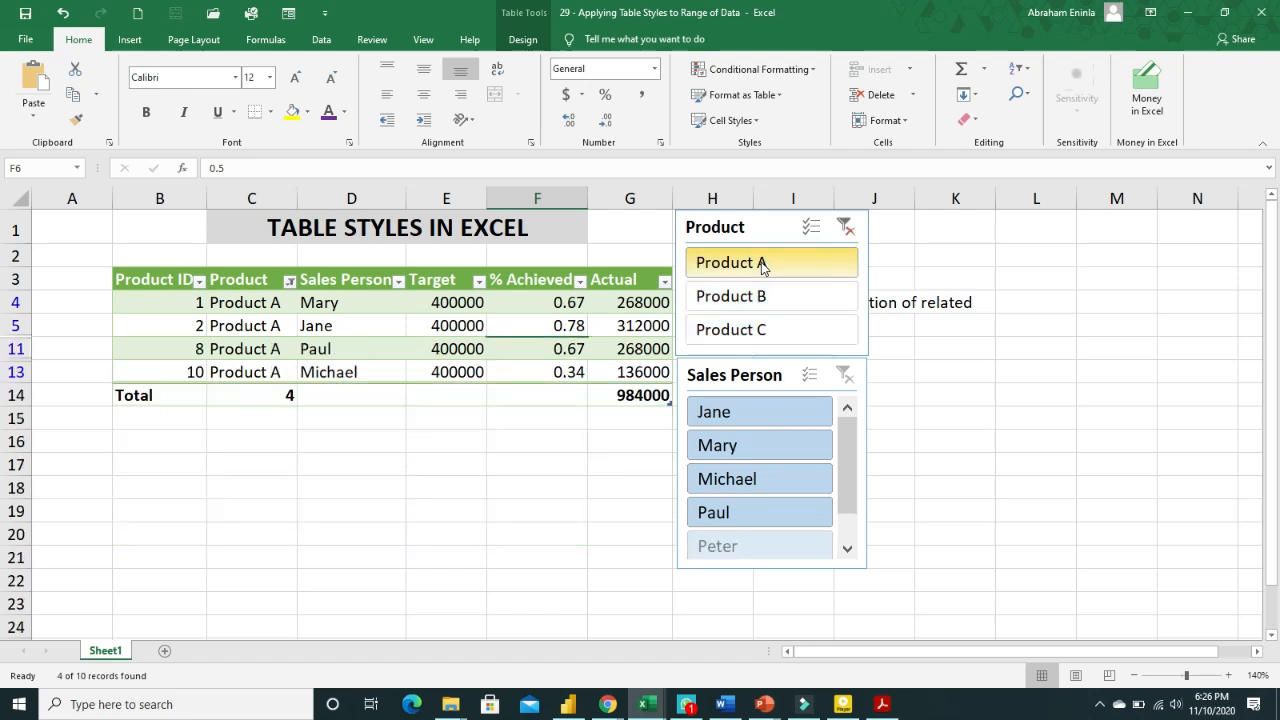
pyautogui.moveTo(763, 227); pyautogui.dragTo(773, 226)
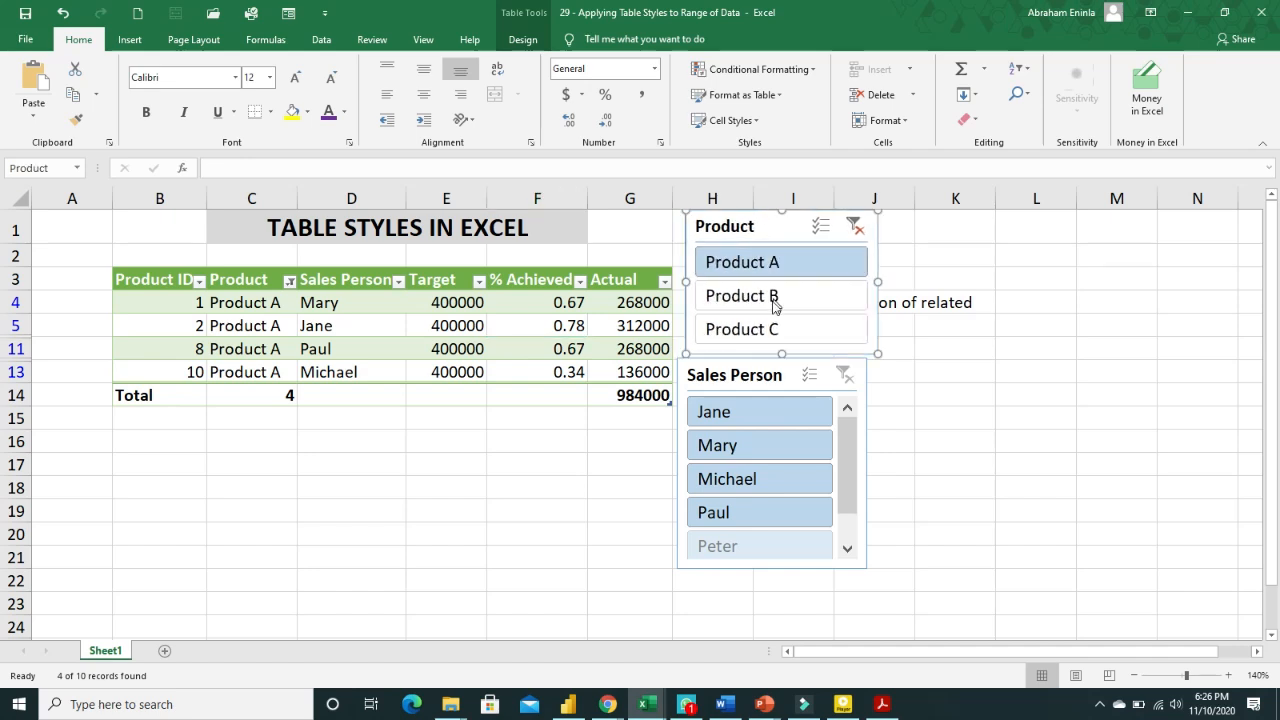
pyautogui.moveTo(755, 378); pyautogui.dragTo(761, 376)
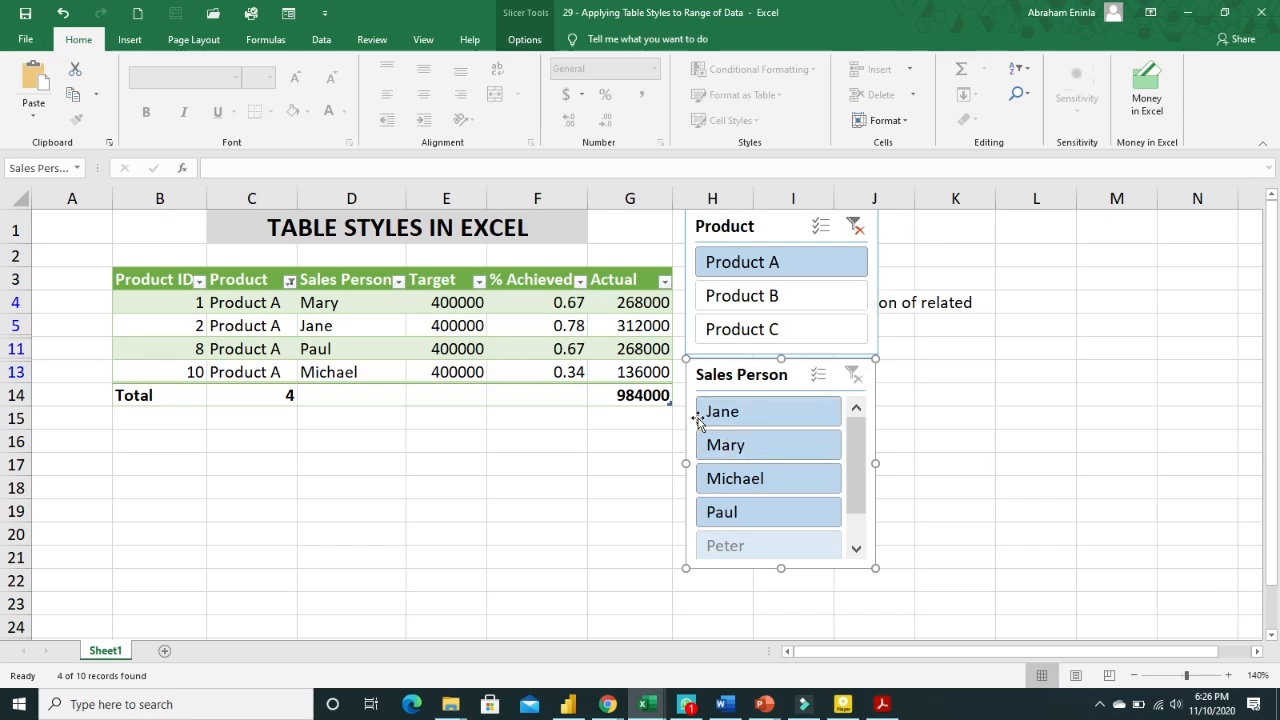
# Filter the table to the second sales person and add Product C to the Product slicer's selection using multi-select
pyautogui.click(730, 447)
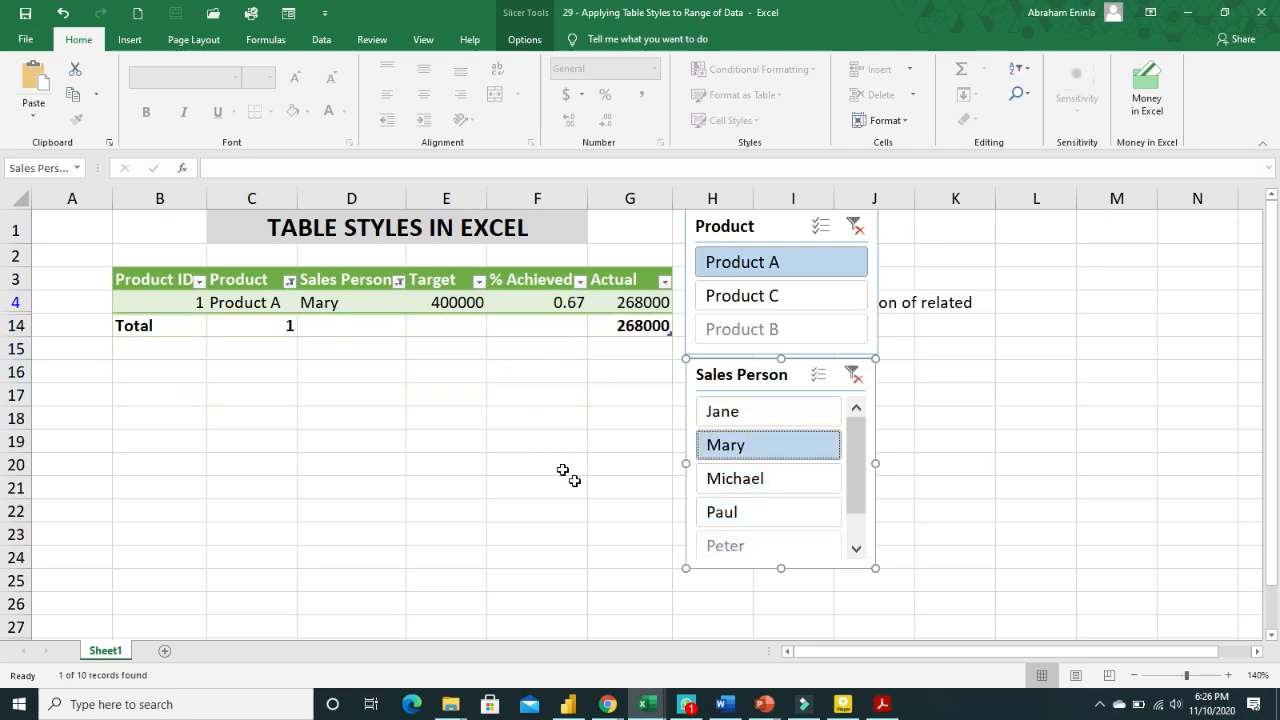
pyautogui.click(820, 227)
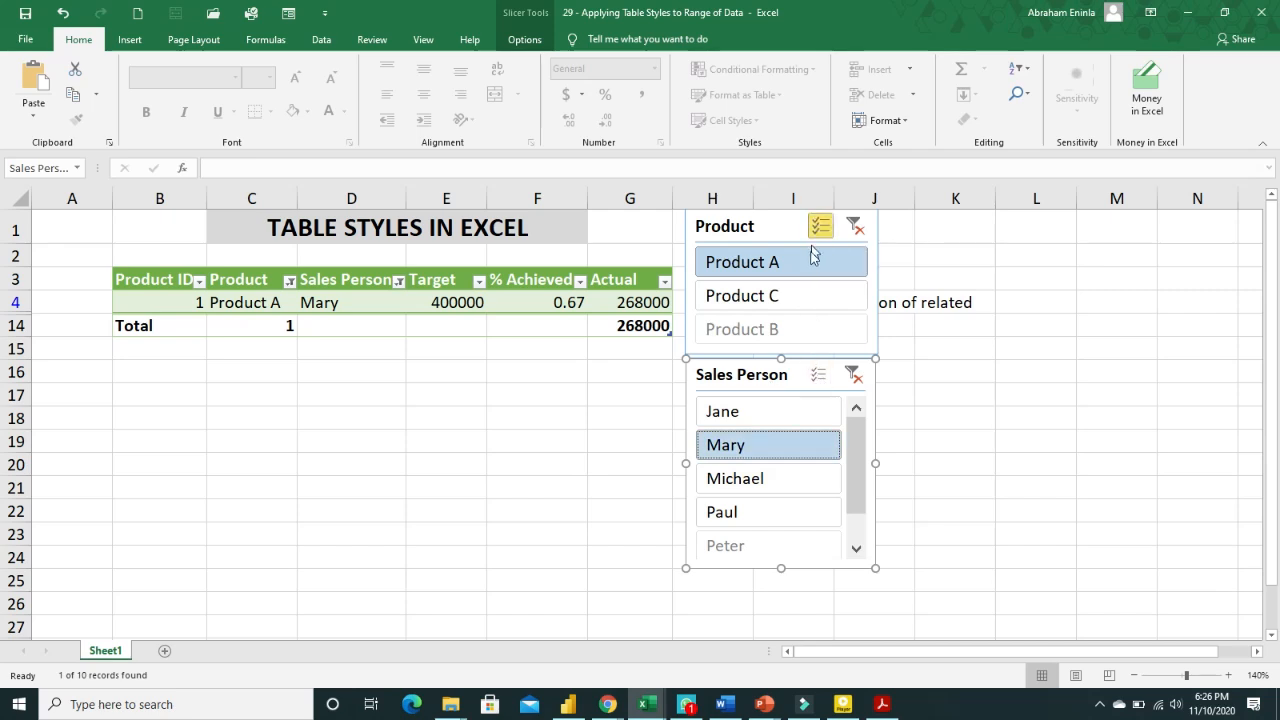
pyautogui.click(775, 296)
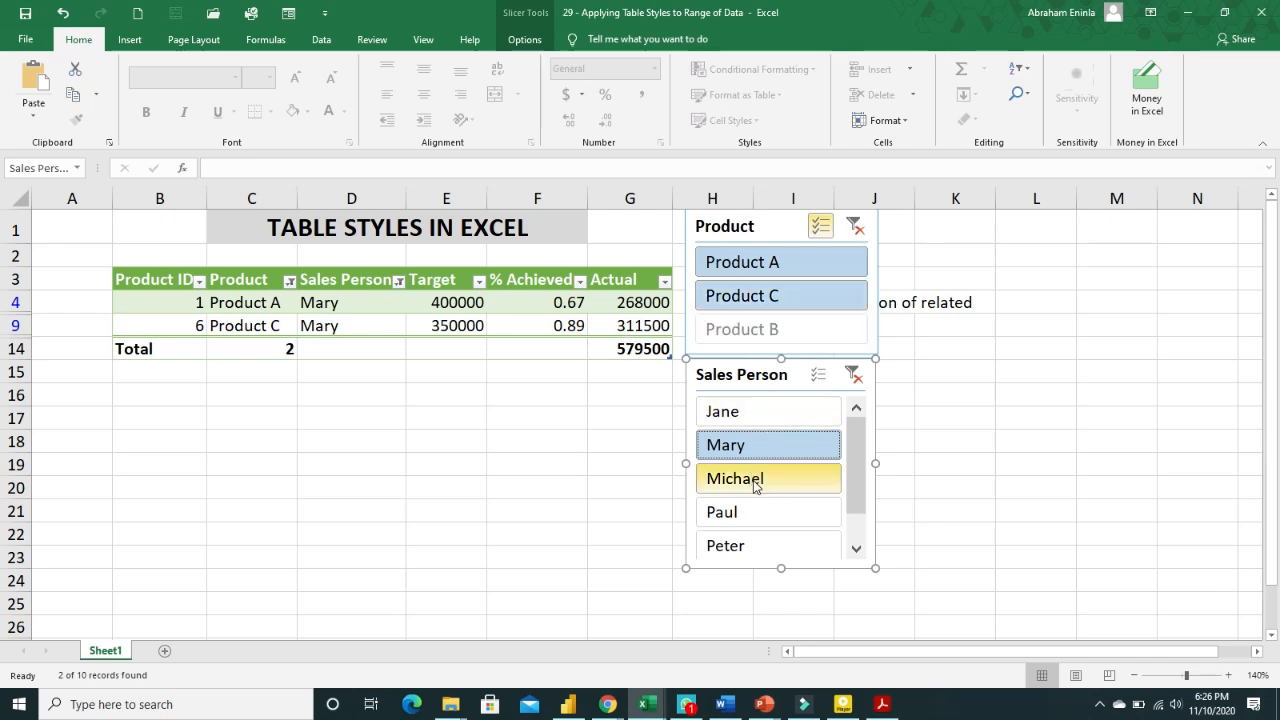
# Filter the table to the first two sales people listed in the Sales Person slicer using multi-select
pyautogui.click(760, 414)
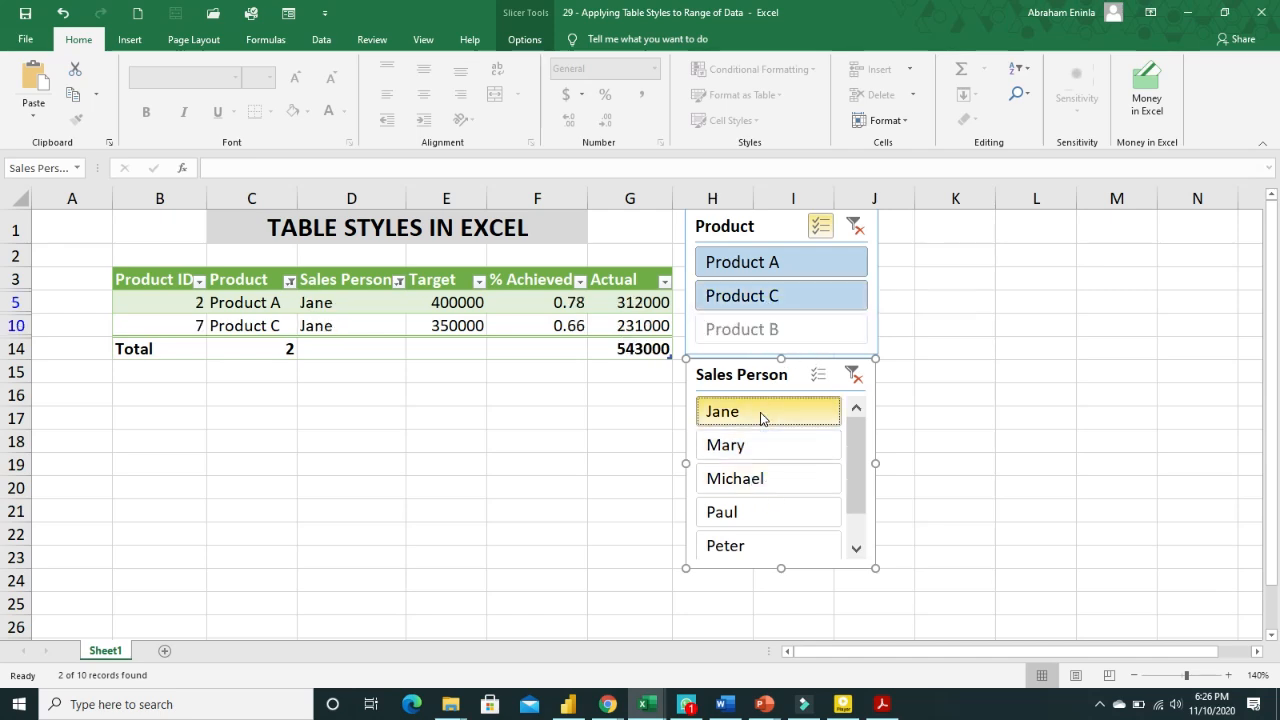
pyautogui.click(827, 378)
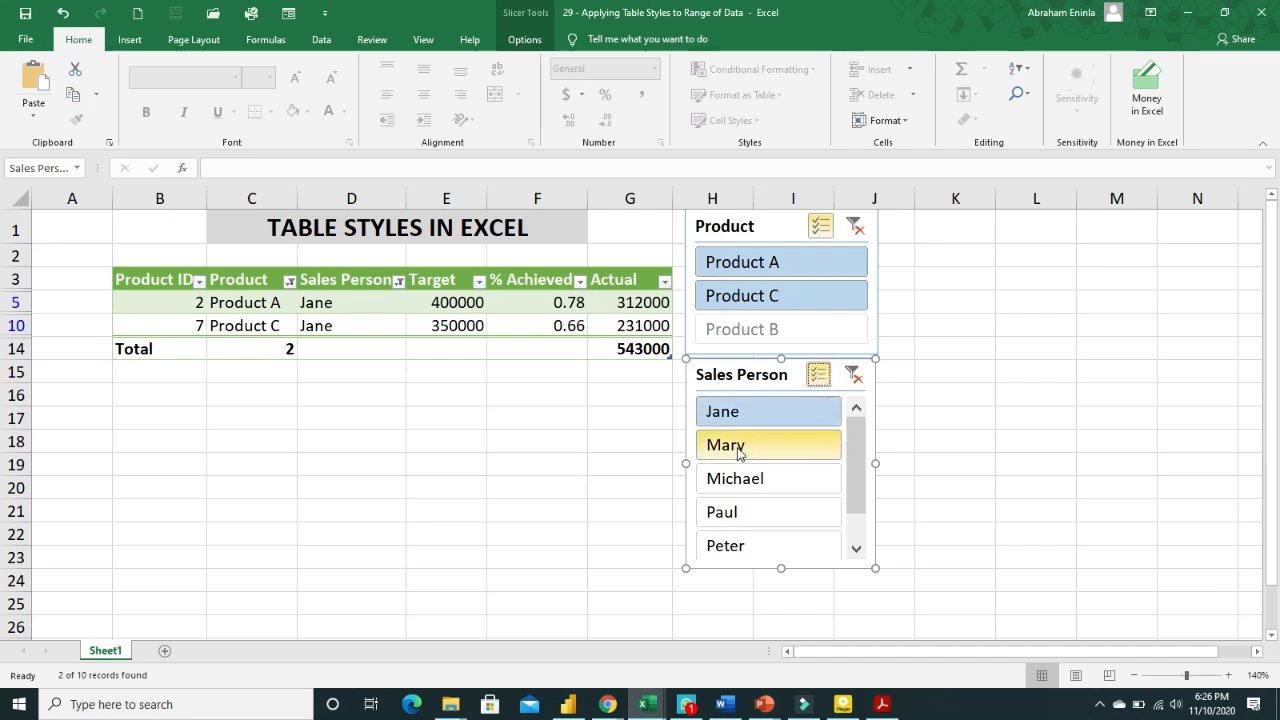
pyautogui.click(740, 452)
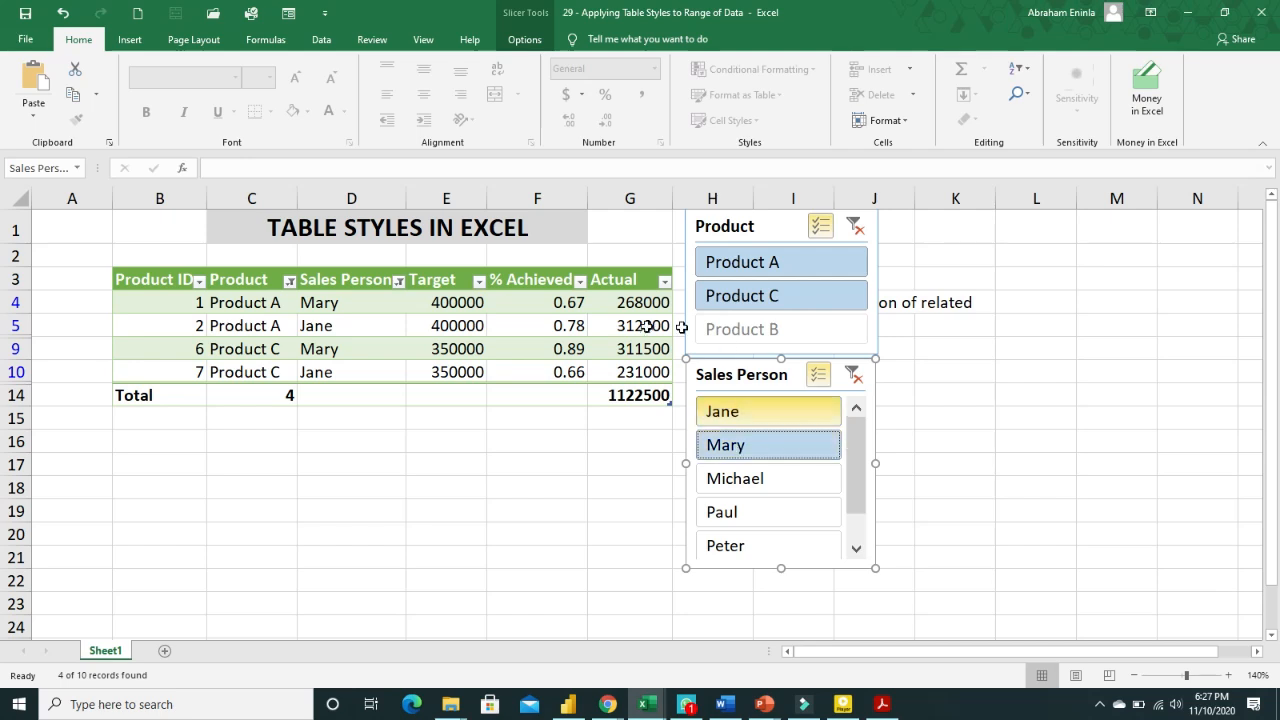
# Display the sales table's design options and review its style options and tools
pyautogui.click(367, 343)
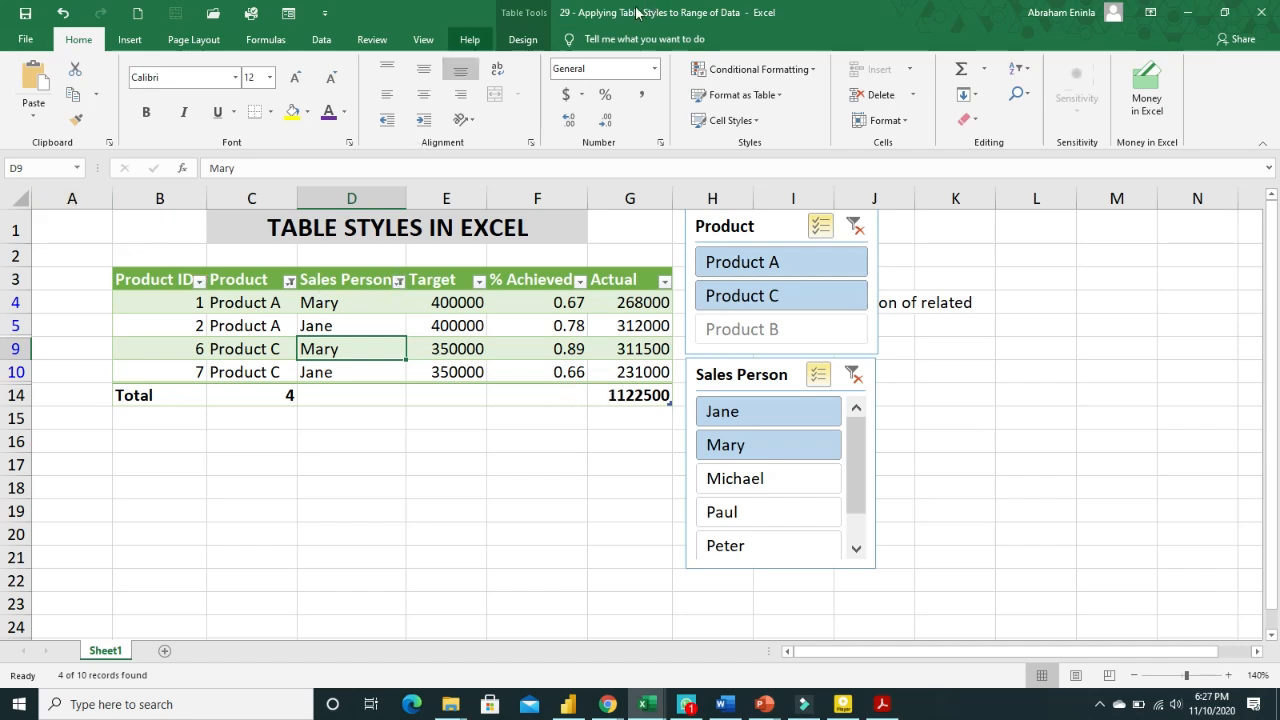
pyautogui.click(520, 42)
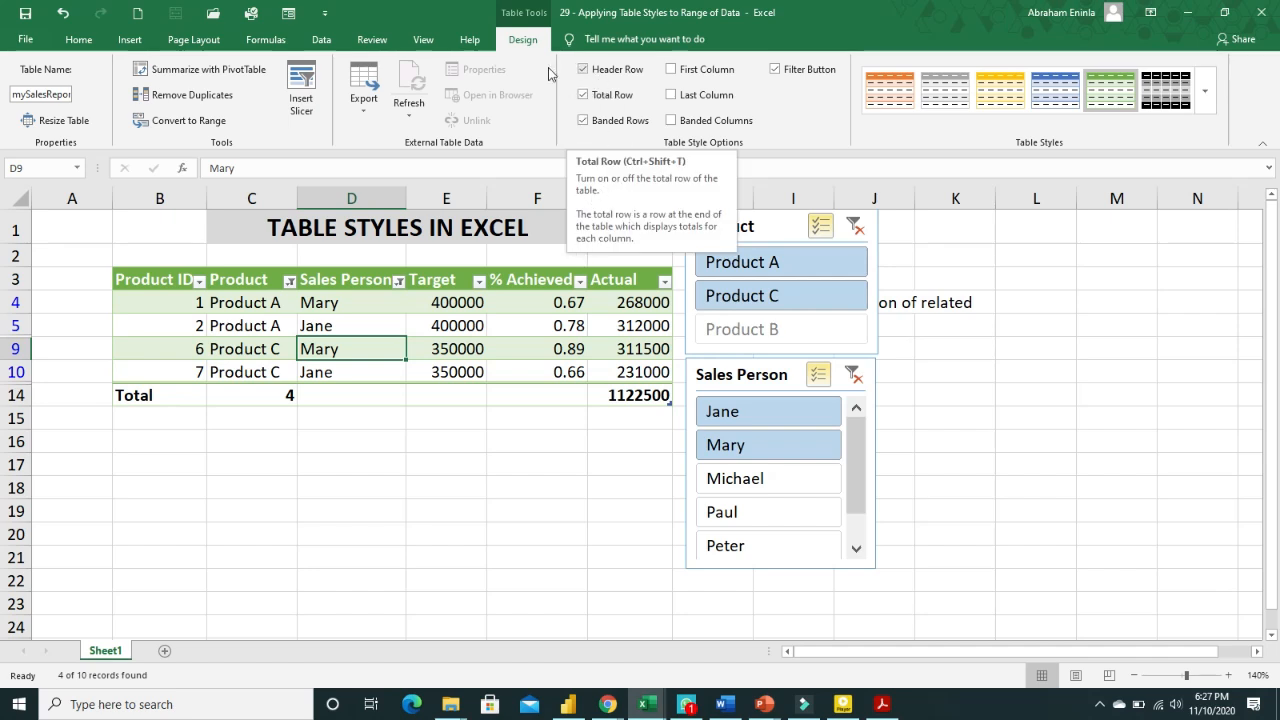
pyautogui.click(574, 321)
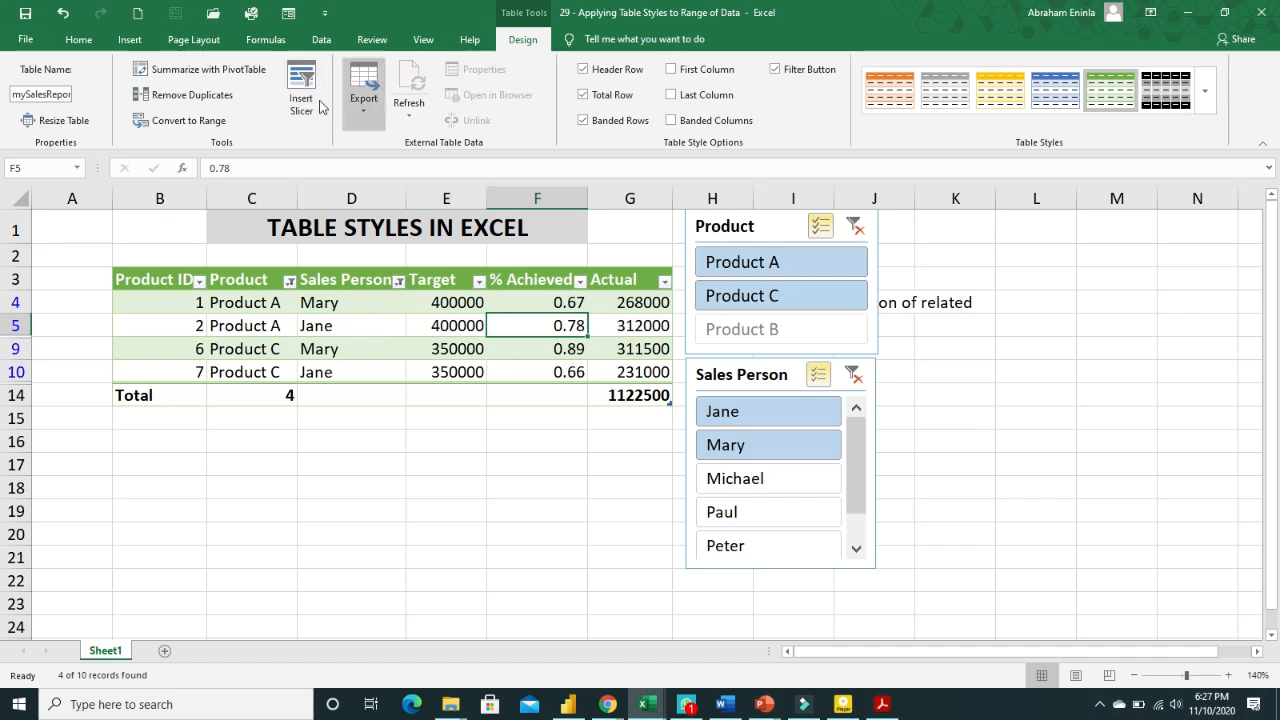
# Clear the filters on both the Product and Sales Person slicers
pyautogui.click(785, 330)
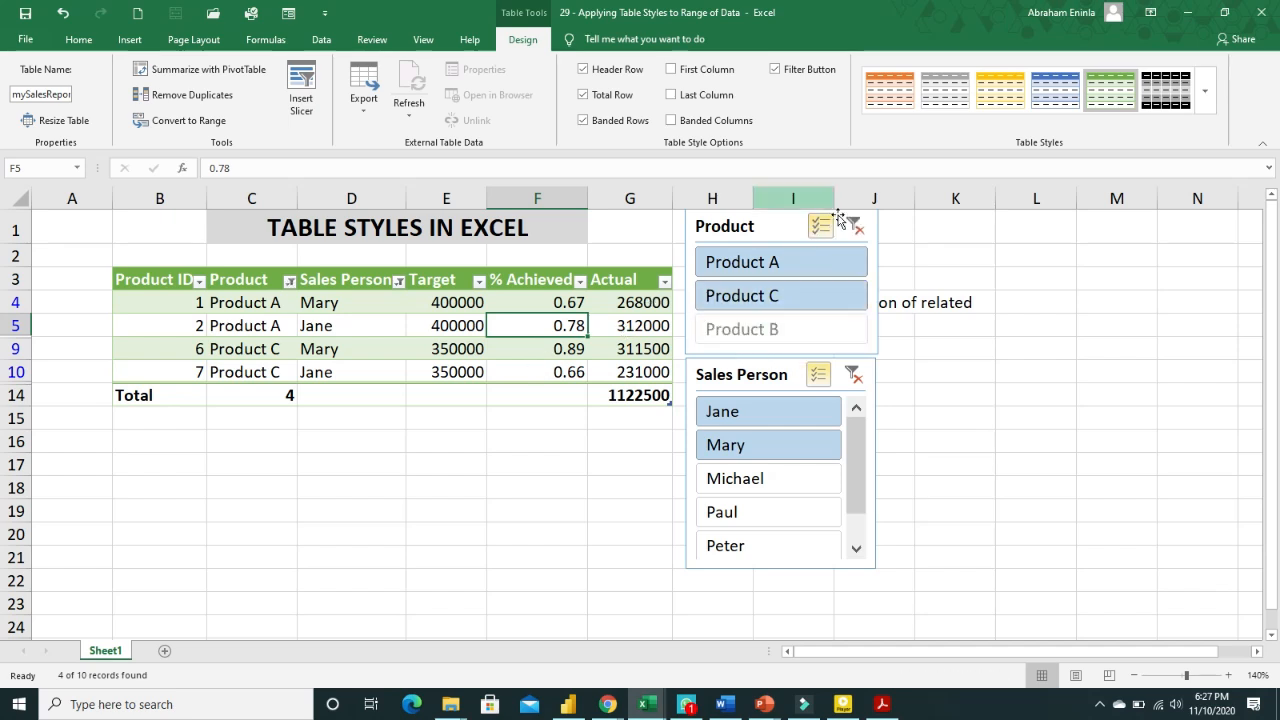
pyautogui.click(853, 226)
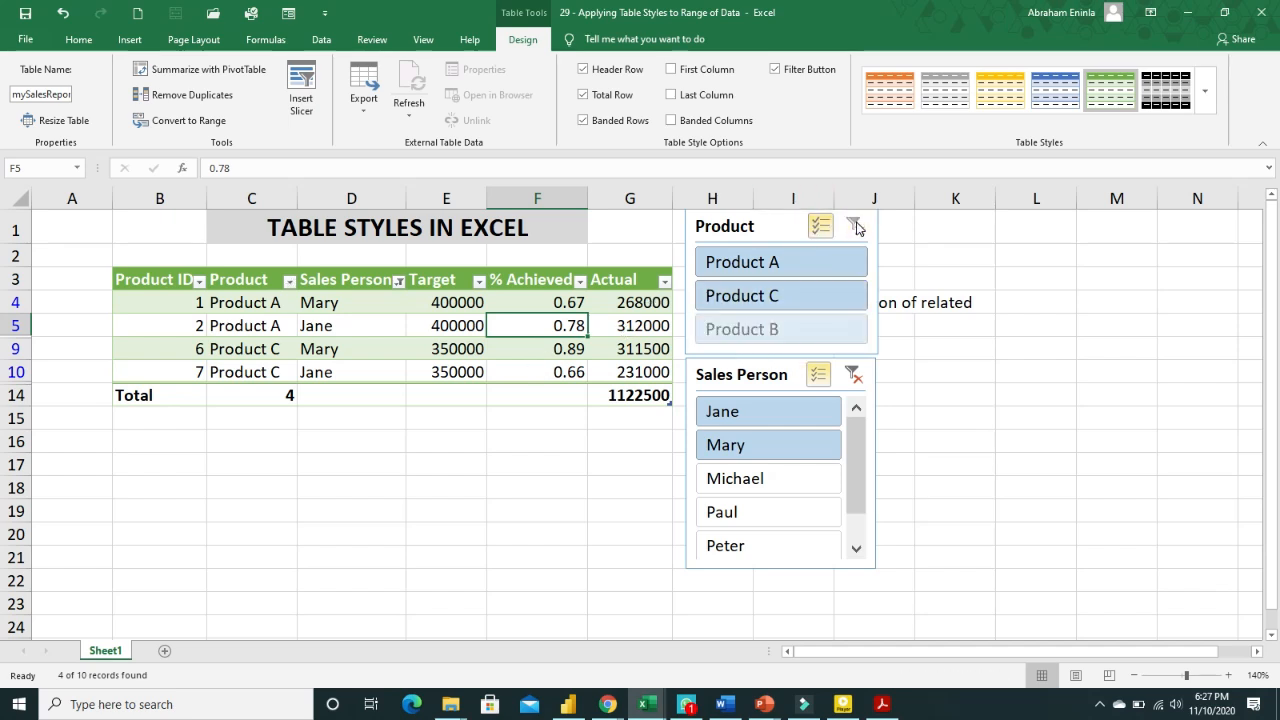
pyautogui.click(853, 375)
pyautogui.click(535, 375)
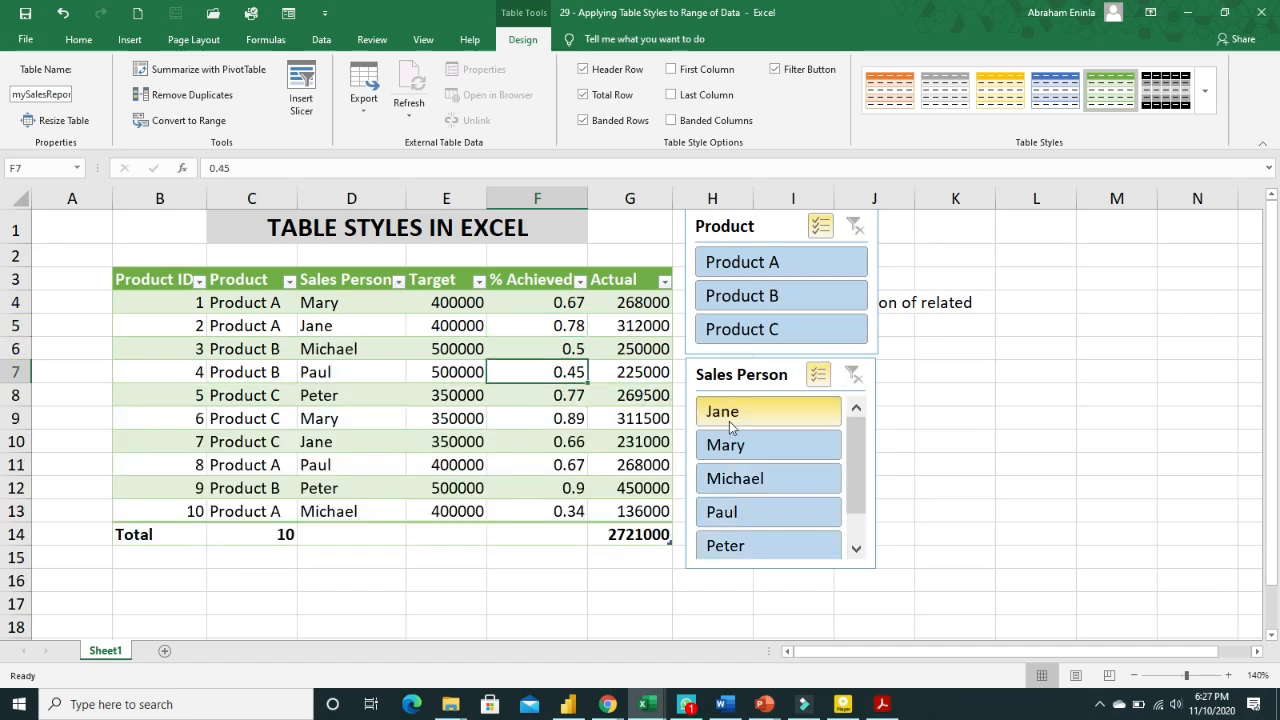
pyautogui.click(446, 416)
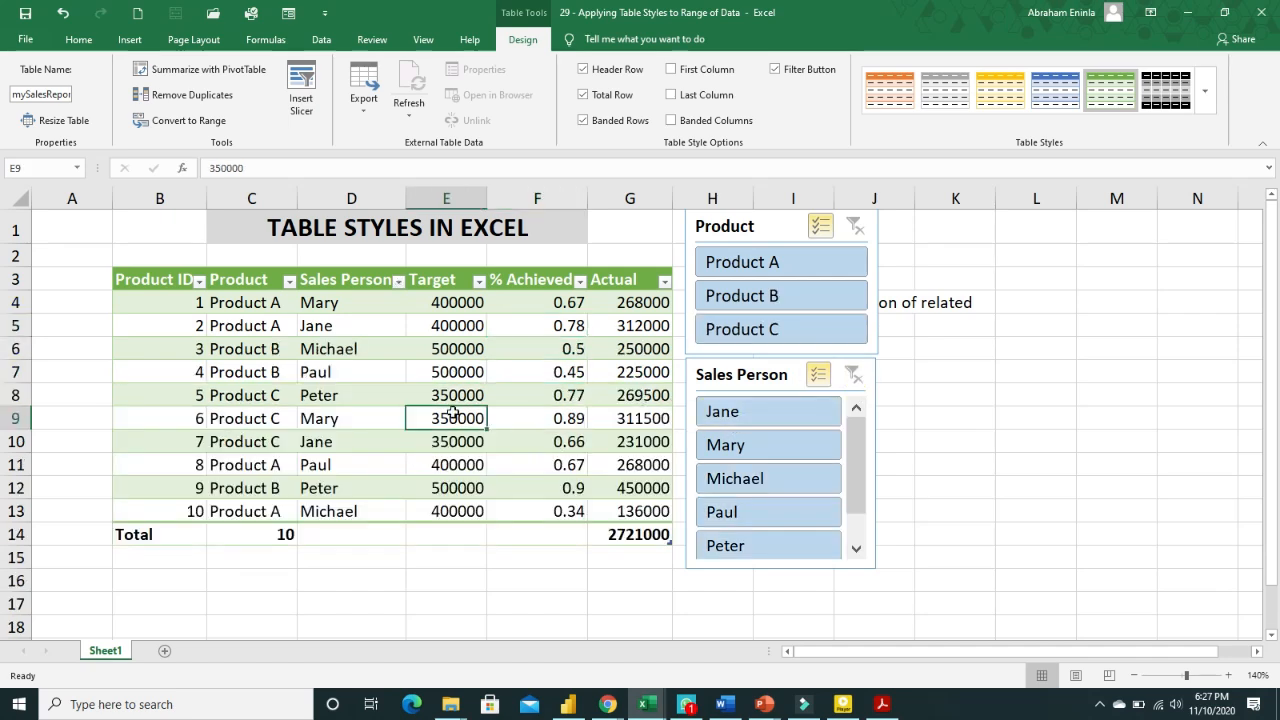
pyautogui.click(601, 368)
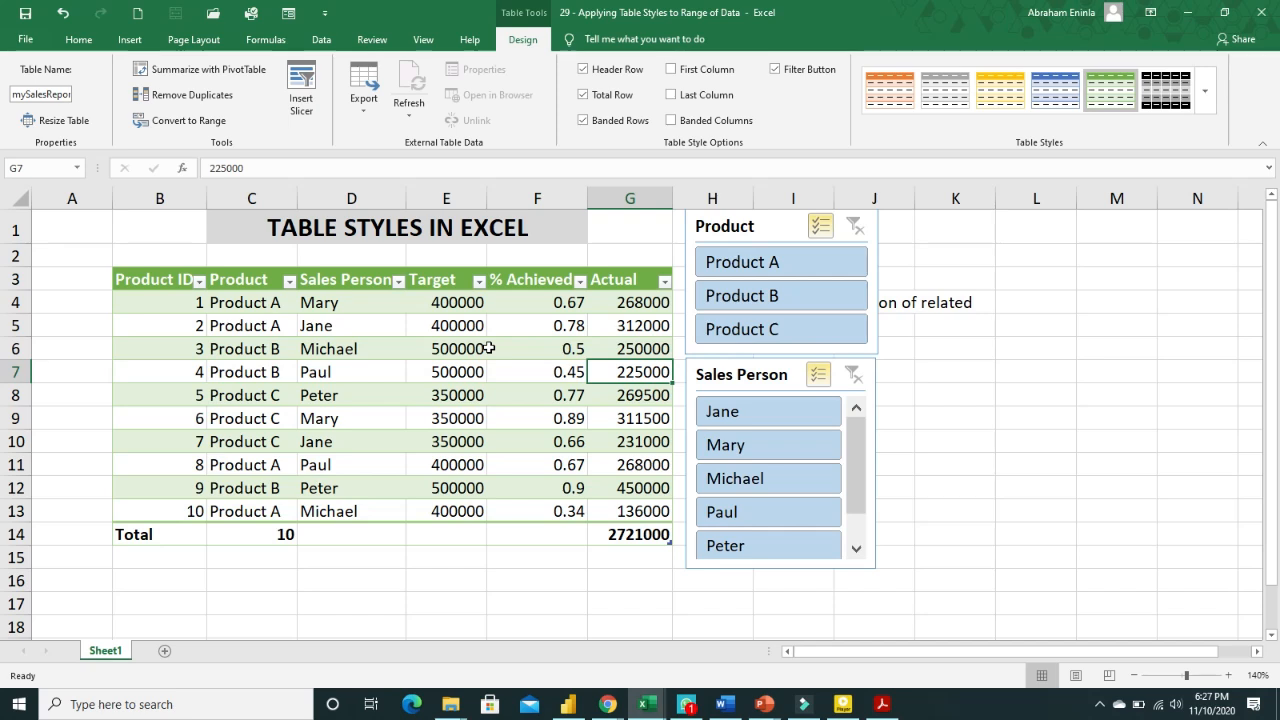
pyautogui.click(424, 325)
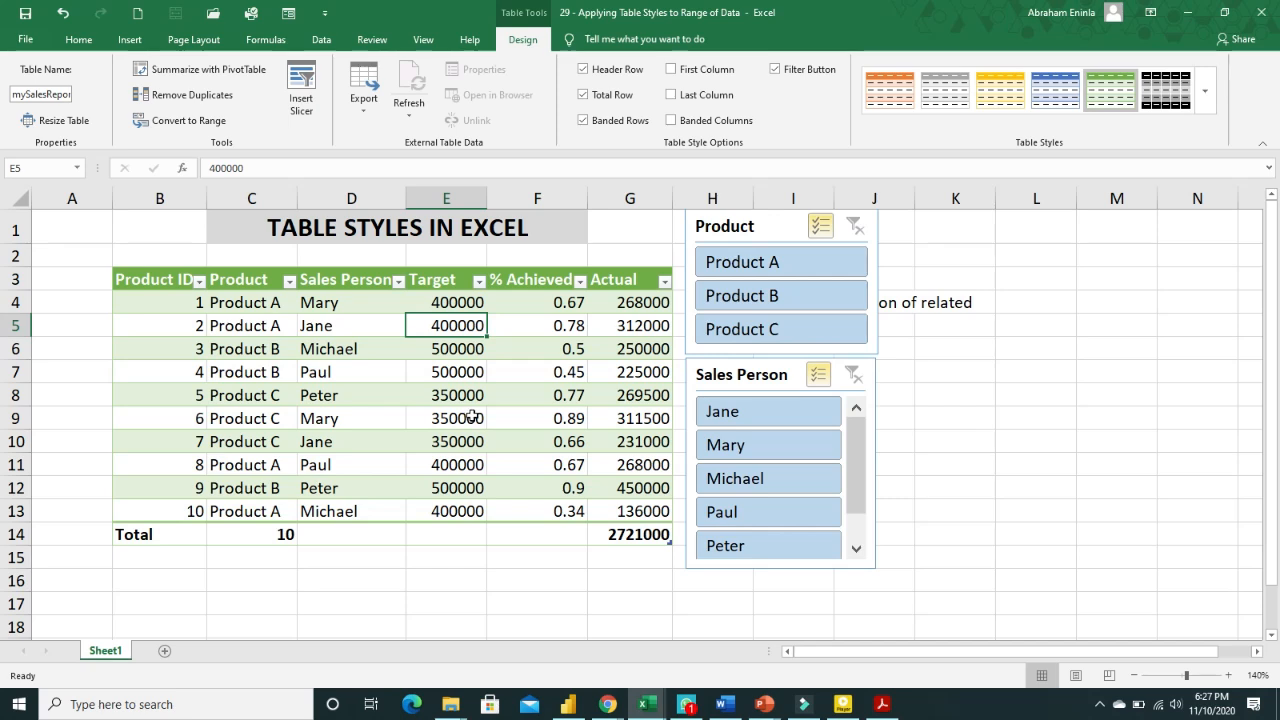
pyautogui.click(421, 376)
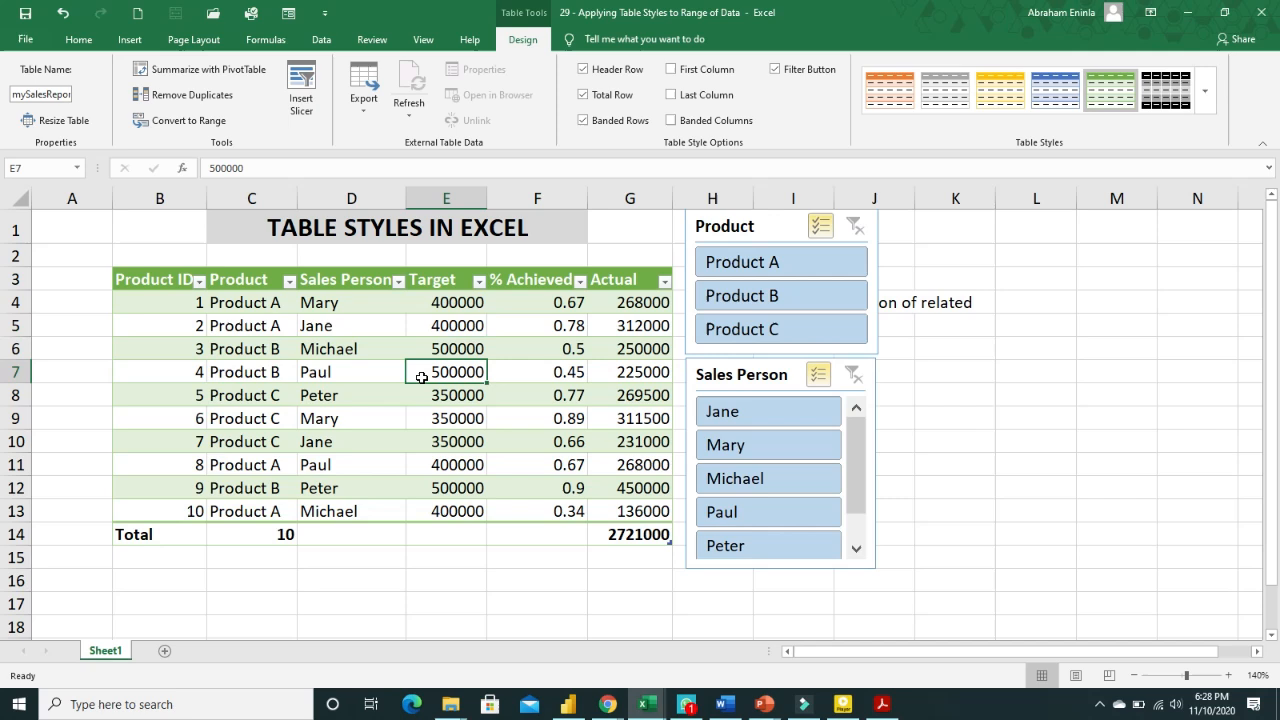
pyautogui.click(308, 376)
pyautogui.click(240, 372)
pyautogui.click(243, 308)
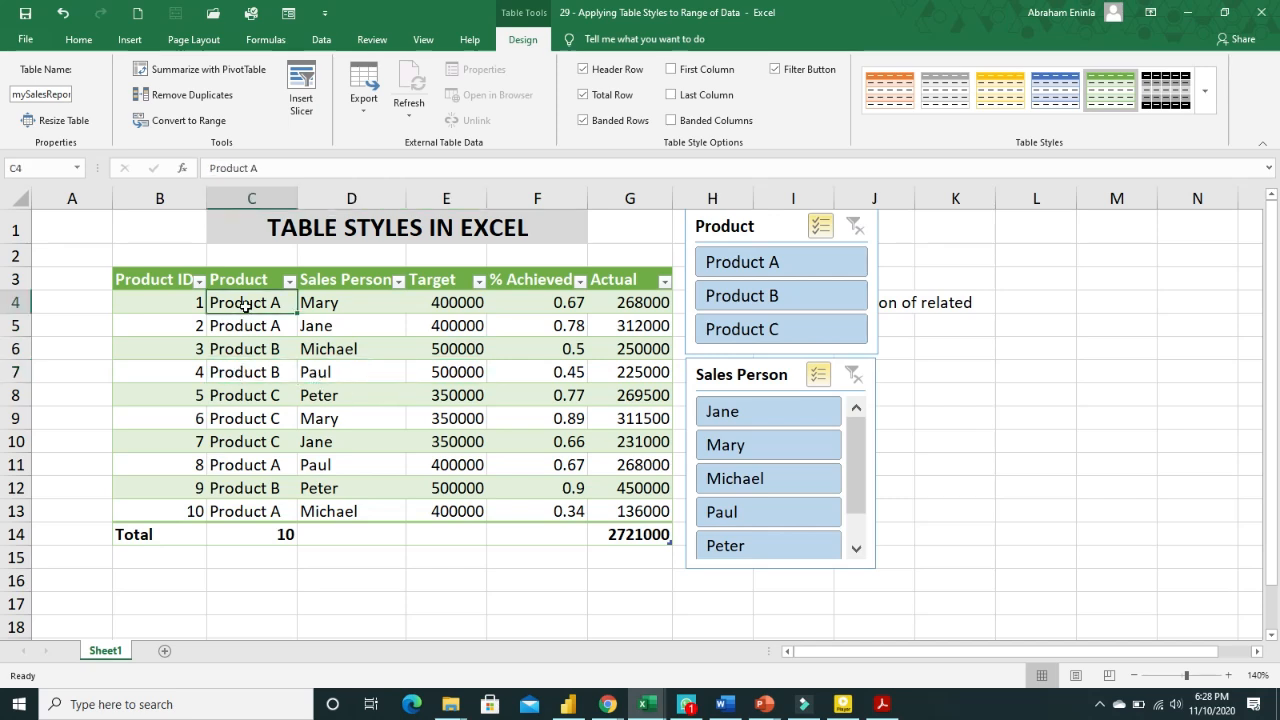
pyautogui.click(265, 372)
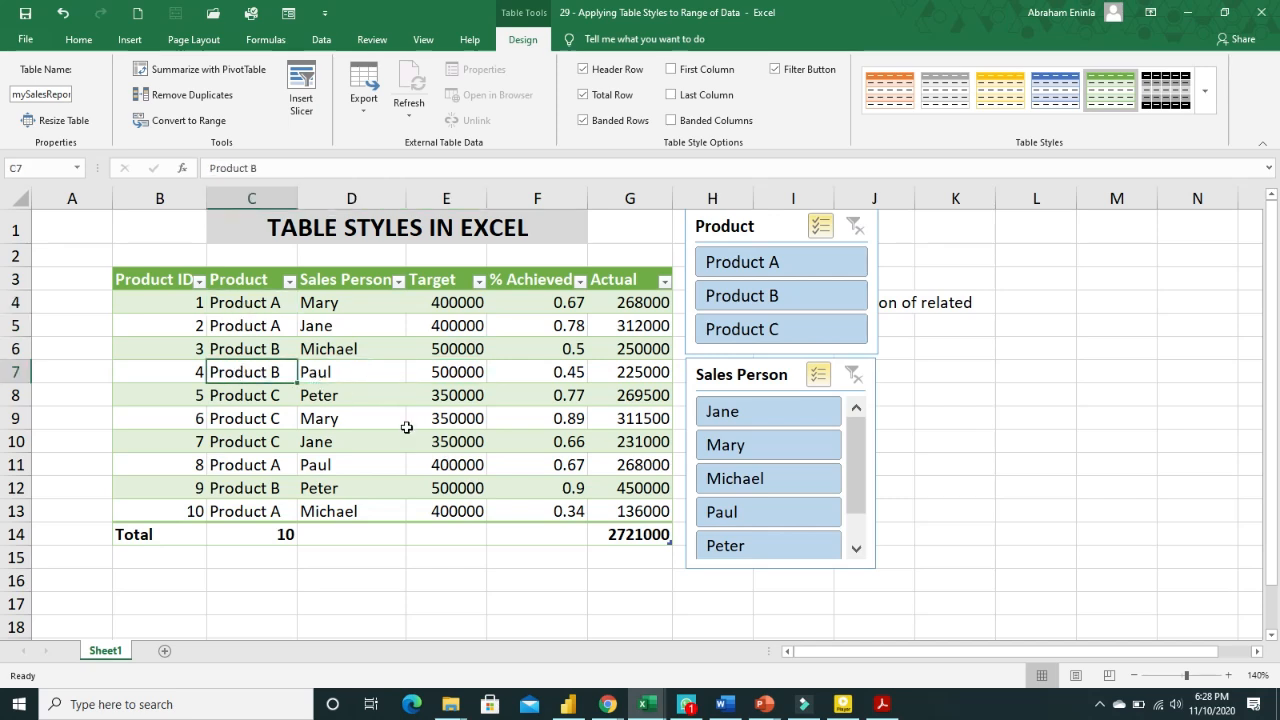